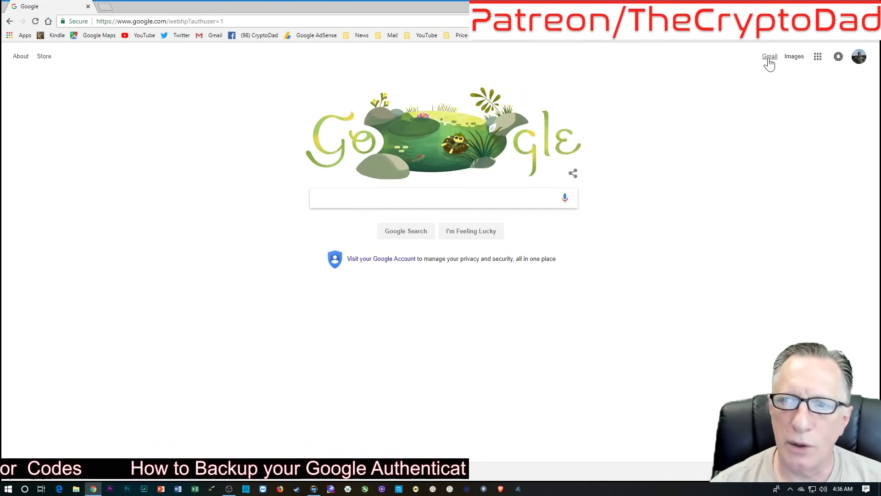
- Open the Gmail inbox from the Chrome bookmark after reviewing the Authenticator codes
{"action": "left_click", "coordinate": [769, 57]}
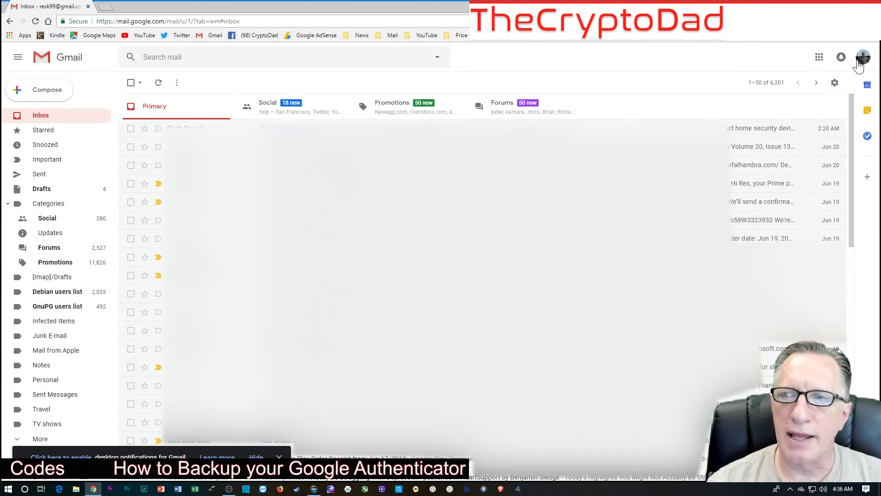
- Go to Gmail's Accounts and Import settings and open Other Google Account settings
{"action": "left_click", "coordinate": [835, 83]}
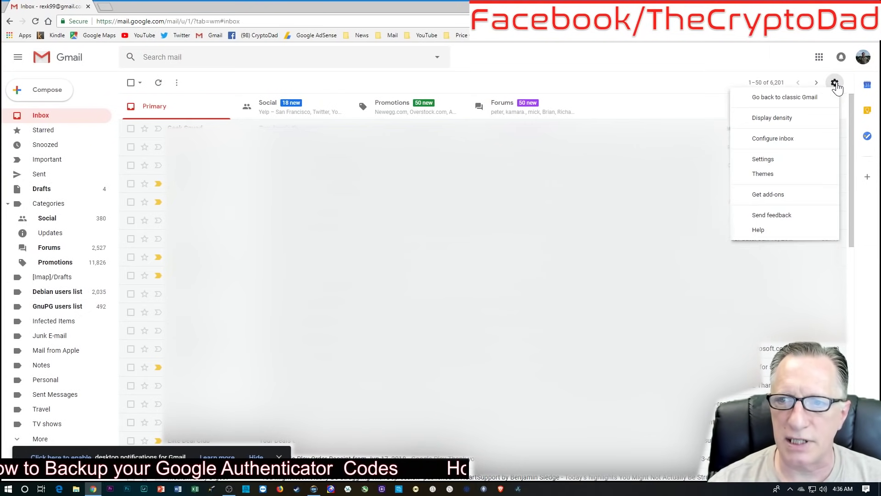
{"action": "left_click", "coordinate": [780, 164]}
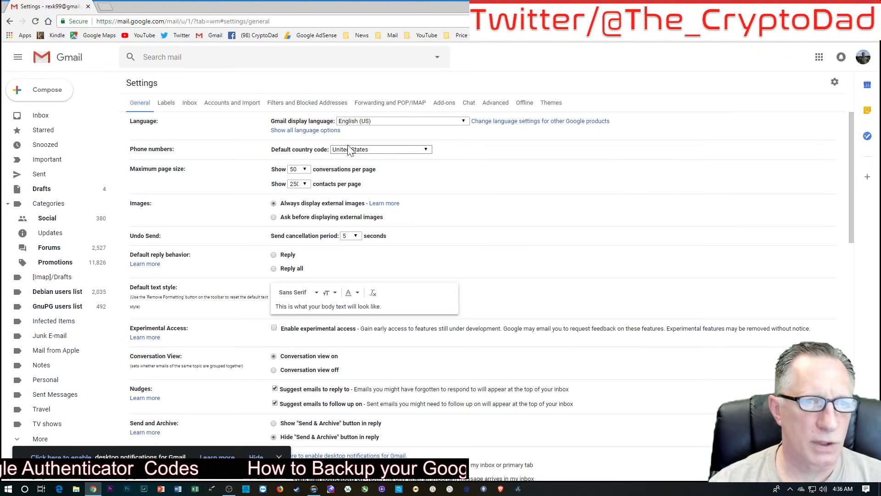
{"action": "left_click", "coordinate": [233, 105]}
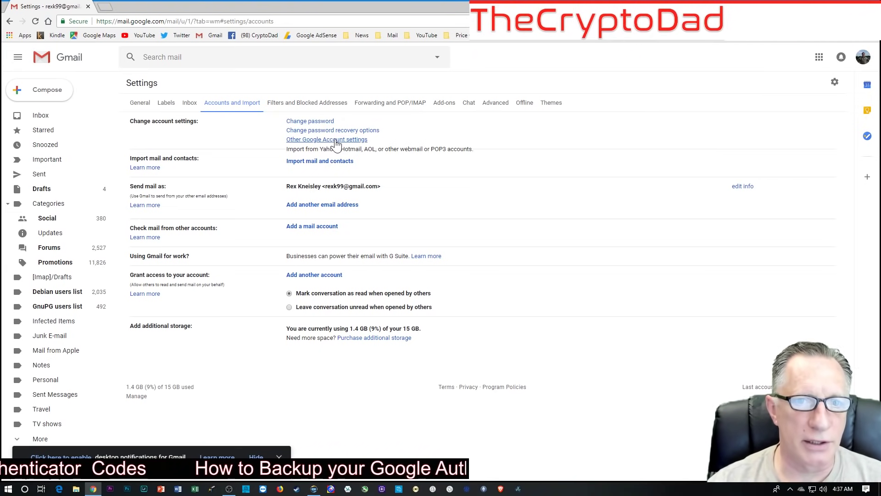
{"action": "left_click", "coordinate": [342, 146]}
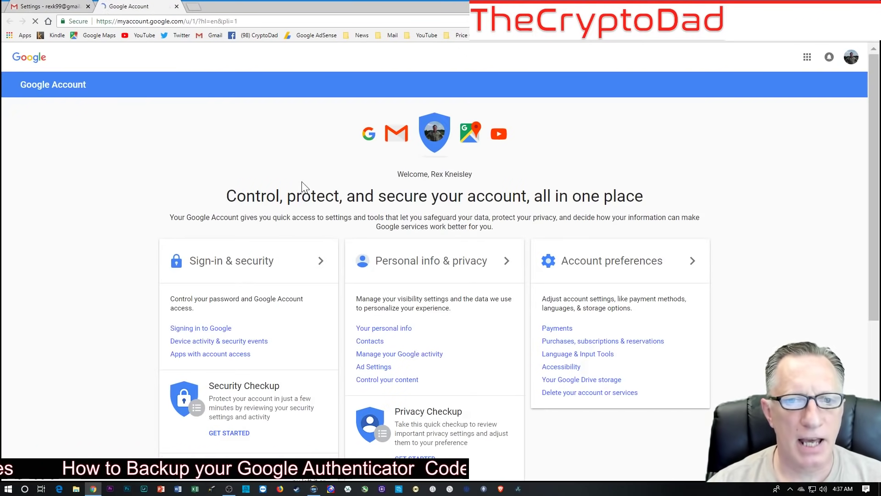
- Go to Sign-in & security and open the 2-Step Verification settings
{"action": "scroll", "coordinate": [101, 219], "scroll_direction": "down", "scroll_amount": 2}
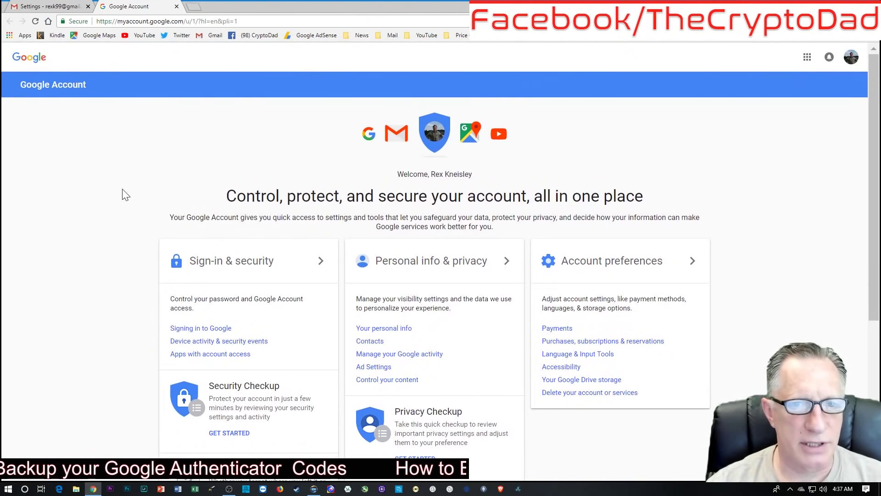
{"action": "scroll", "coordinate": [123, 192], "scroll_direction": "down", "scroll_amount": 1}
{"action": "scroll", "coordinate": [124, 195], "scroll_direction": "down", "scroll_amount": 2}
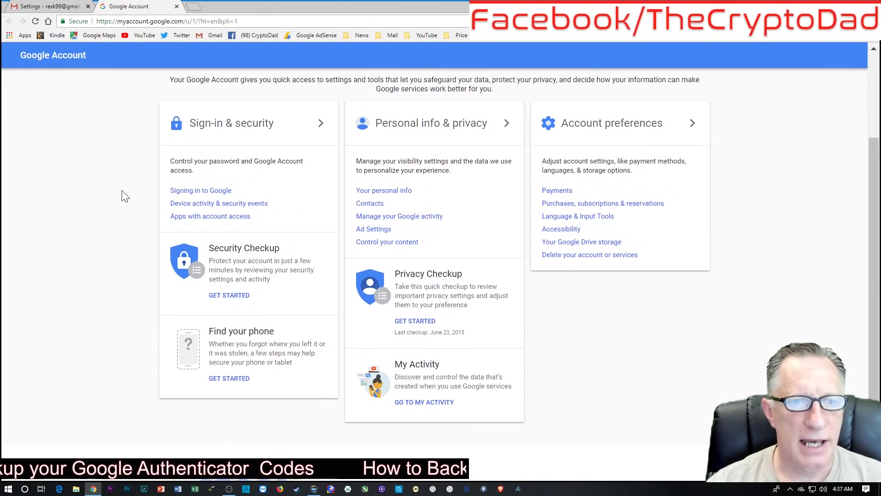
{"action": "left_click", "coordinate": [242, 124]}
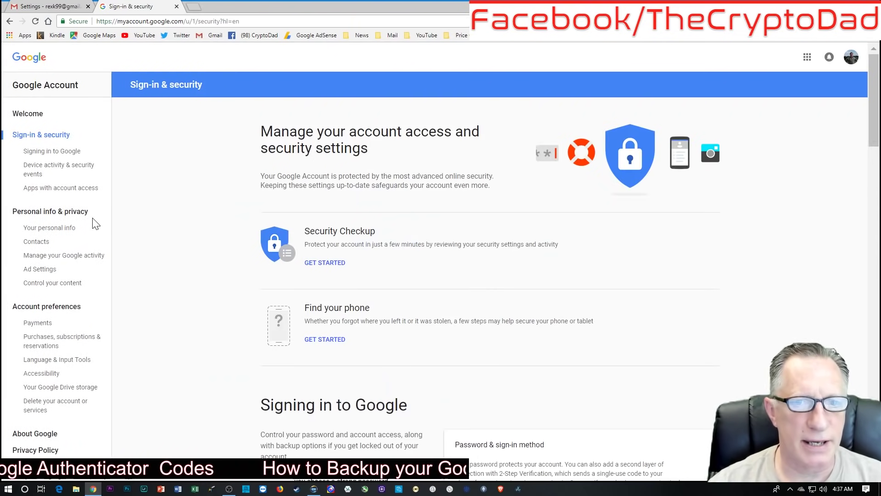
{"action": "scroll", "coordinate": [196, 243], "scroll_direction": "down", "scroll_amount": 6}
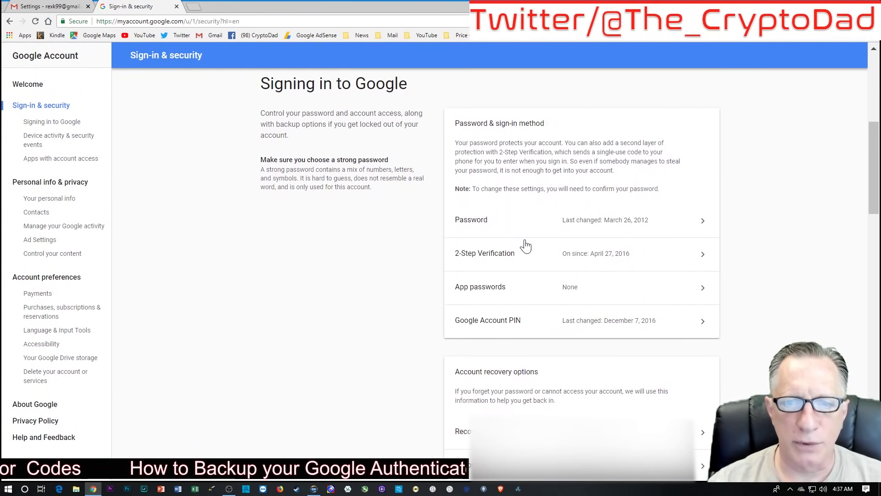
{"action": "left_click", "coordinate": [585, 256]}
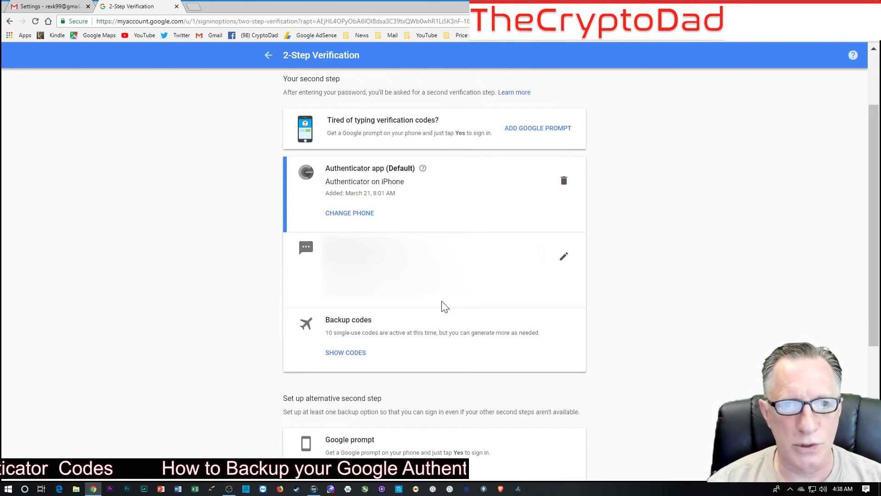
- Reveal and print the backup codes, close the dialog, and bring up the phone's Authenticator
{"action": "left_click", "coordinate": [348, 353]}
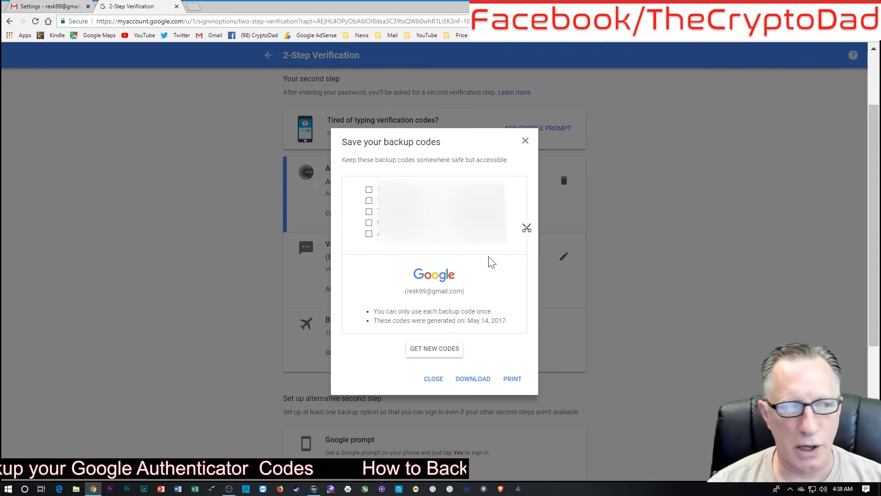
{"action": "left_click", "coordinate": [510, 381]}
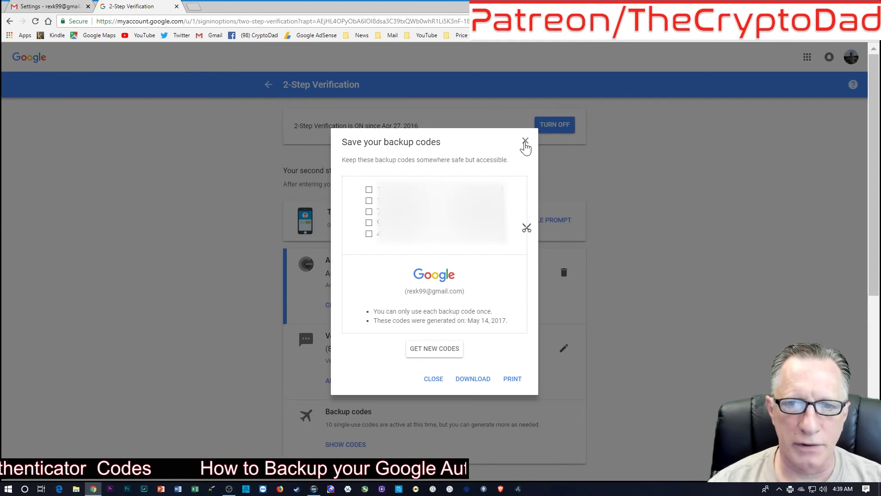
{"action": "left_click", "coordinate": [525, 142]}
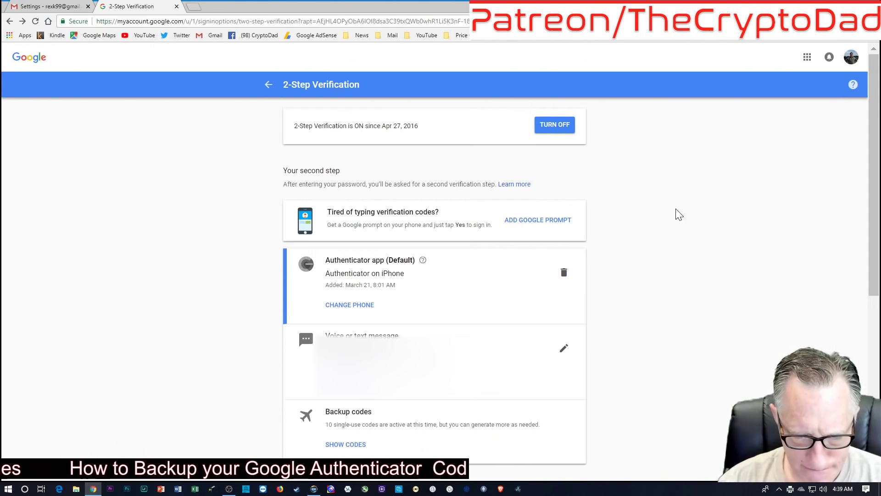
{"action": "left_click", "coordinate": [314, 489]}
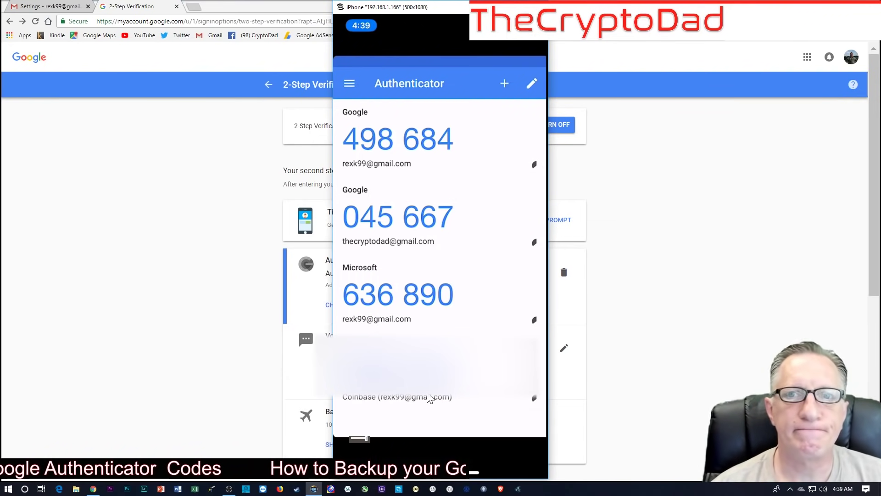
- Hide the phone's Authenticator window and open the signed-in Google accounts list
{"action": "left_click", "coordinate": [688, 151]}
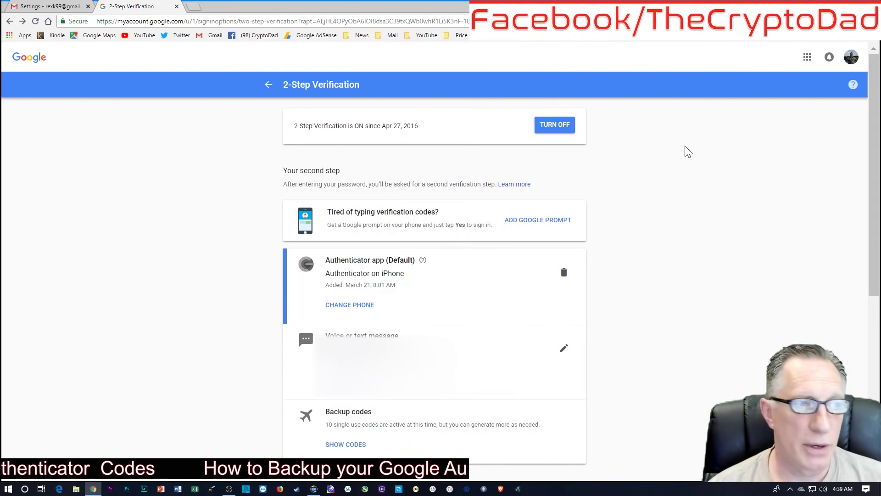
{"action": "left_click", "coordinate": [851, 63]}
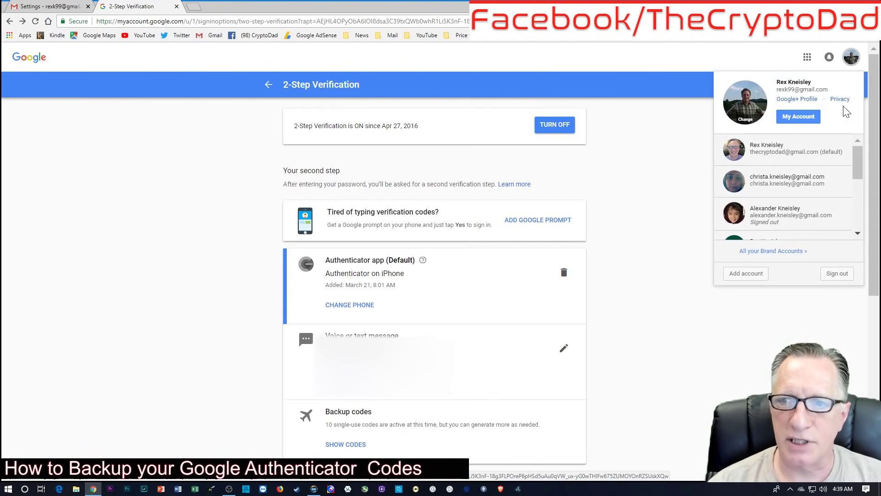
- Switch to the second Google account and re-verify with the saved password
{"action": "left_click", "coordinate": [769, 153]}
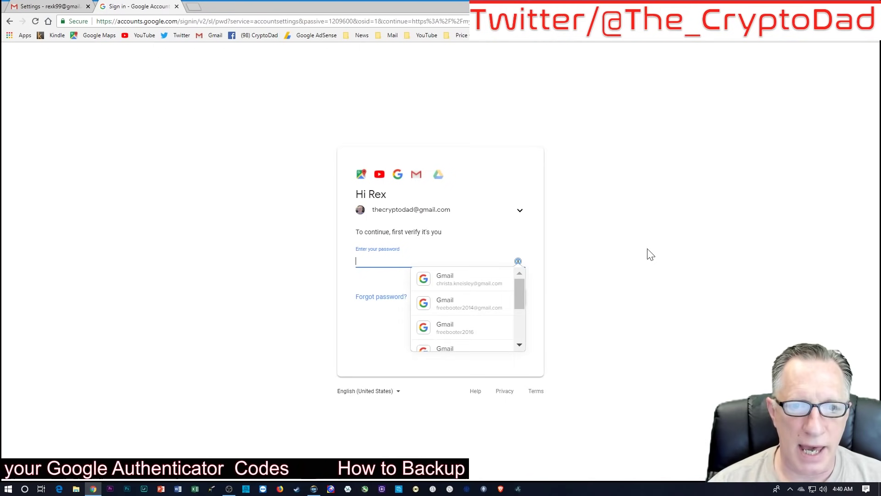
{"action": "left_click_drag", "start_coordinate": [516, 296], "coordinate": [516, 319]}
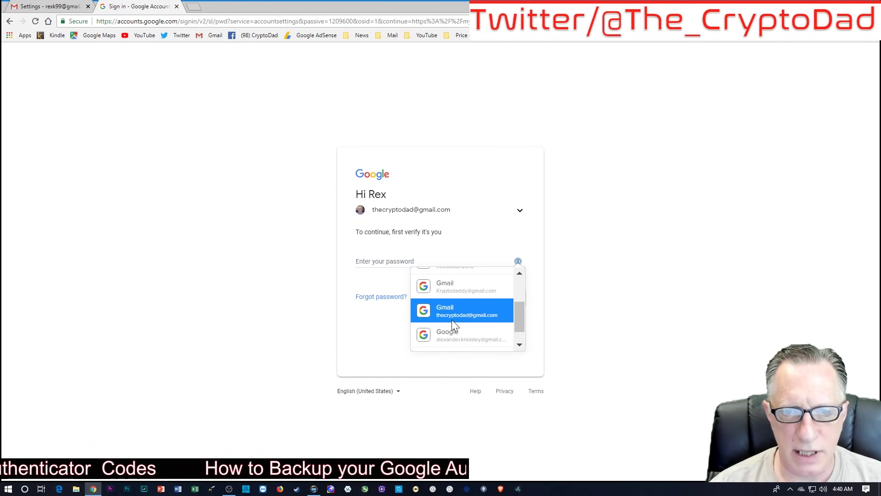
{"action": "left_click", "coordinate": [470, 310]}
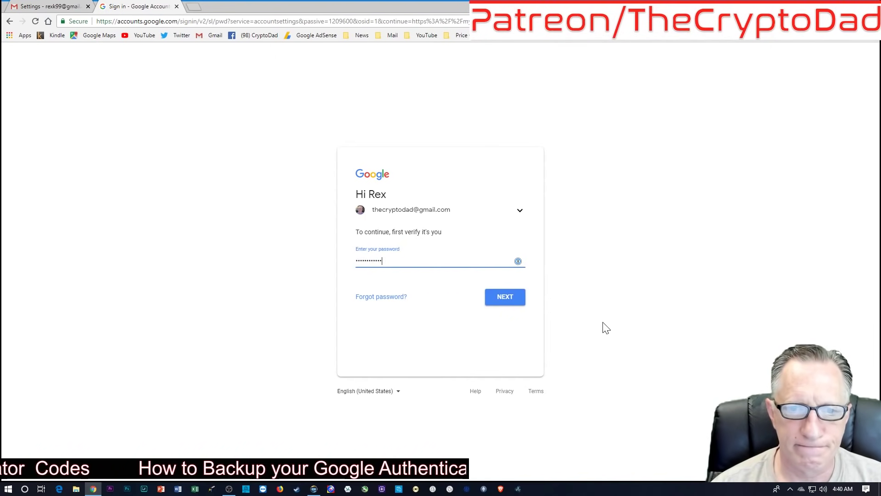
{"action": "left_click", "coordinate": [503, 304]}
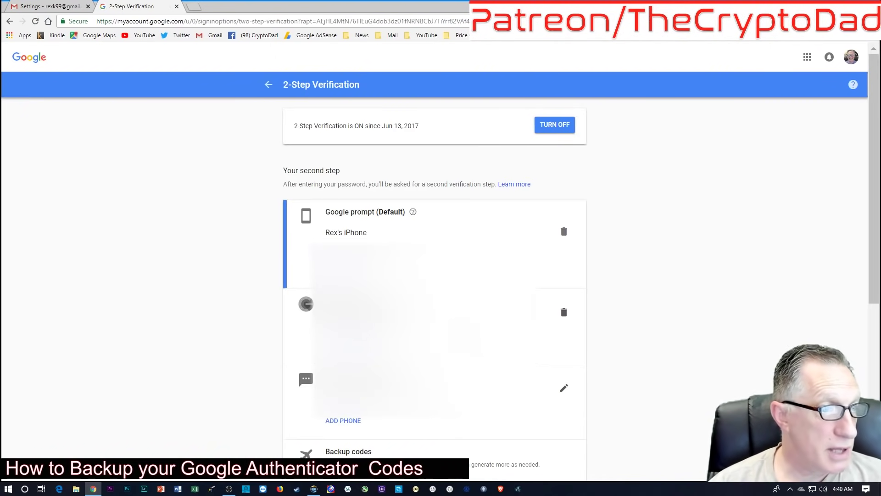
- Reveal and print the second account's backup codes, then go to Coinbase's sign-in page
{"action": "scroll", "coordinate": [702, 275], "scroll_direction": "down", "scroll_amount": 1}
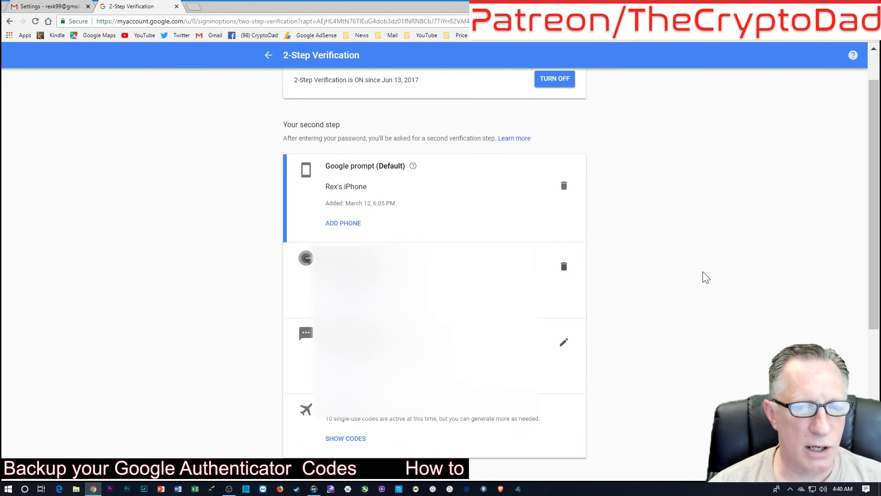
{"action": "scroll", "coordinate": [687, 282], "scroll_direction": "up", "scroll_amount": 1}
{"action": "scroll", "coordinate": [686, 278], "scroll_direction": "down", "scroll_amount": 3}
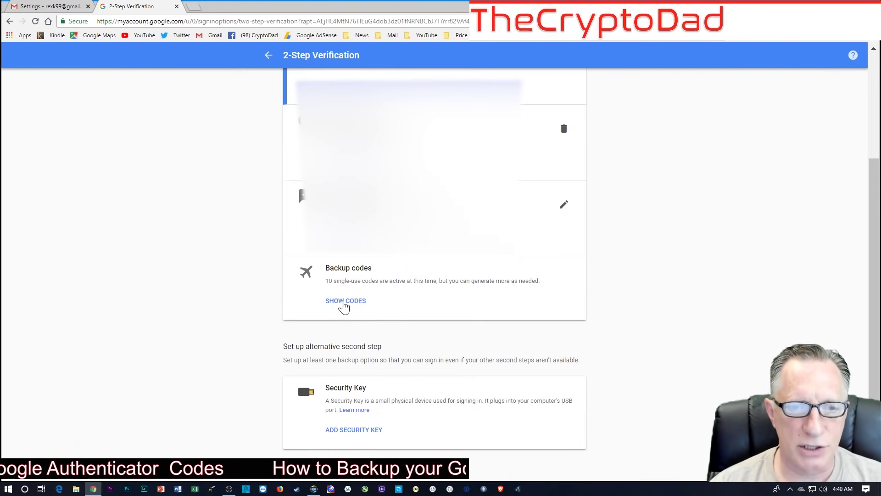
{"action": "left_click", "coordinate": [344, 304]}
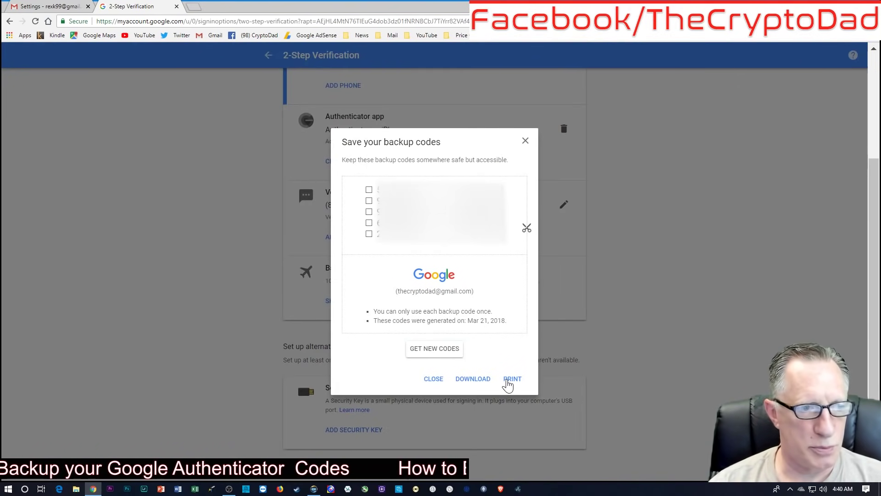
{"action": "left_click", "coordinate": [507, 382]}
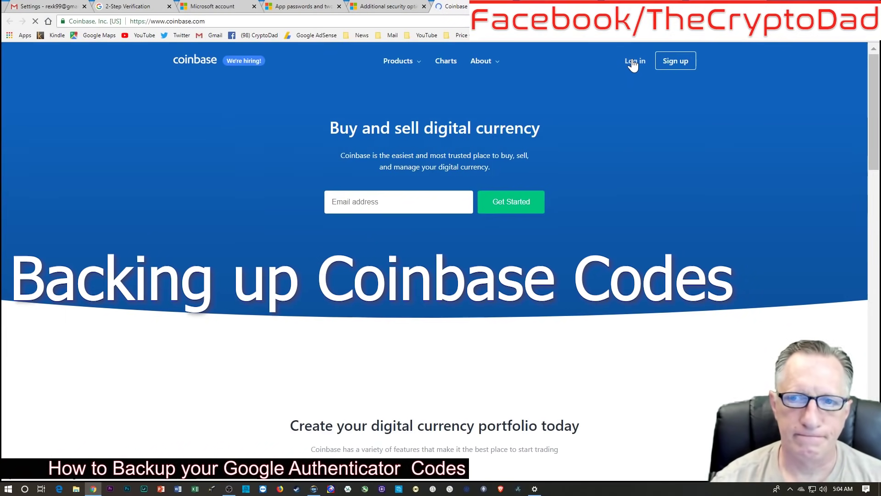
{"action": "left_click", "coordinate": [634, 62]}
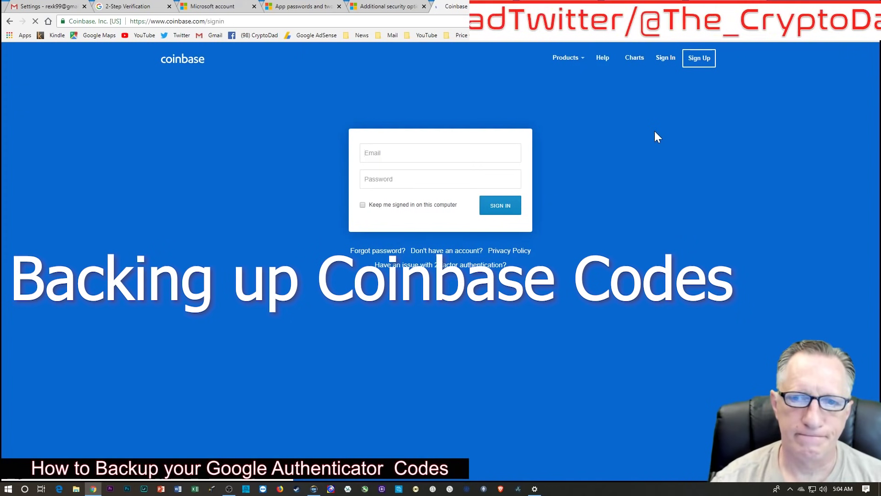
- Sign in to Coinbase with the saved login and verify with the Authenticator code
{"action": "left_click", "coordinate": [461, 172]}
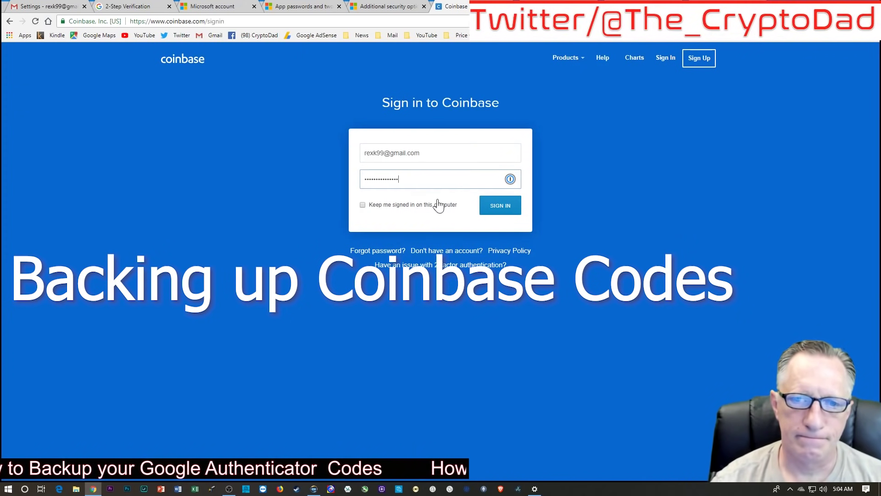
{"action": "left_click", "coordinate": [500, 207]}
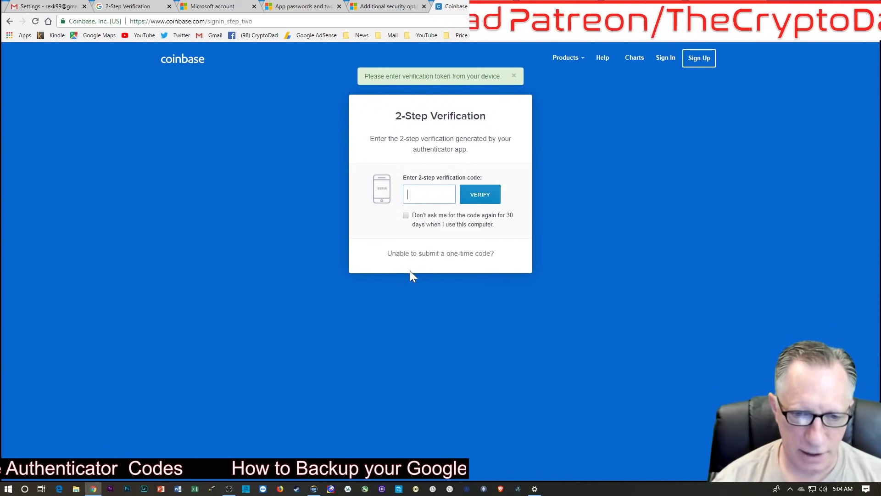
{"action": "left_click", "coordinate": [314, 488]}
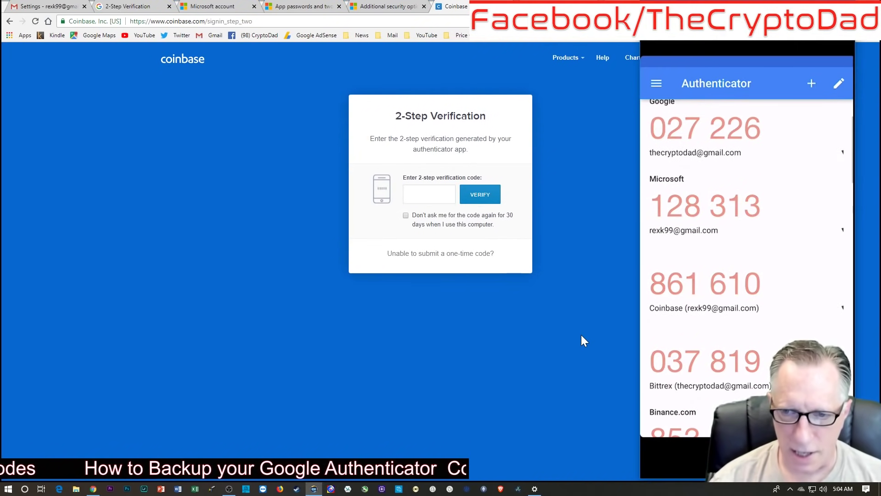
{"action": "left_click", "coordinate": [426, 194]}
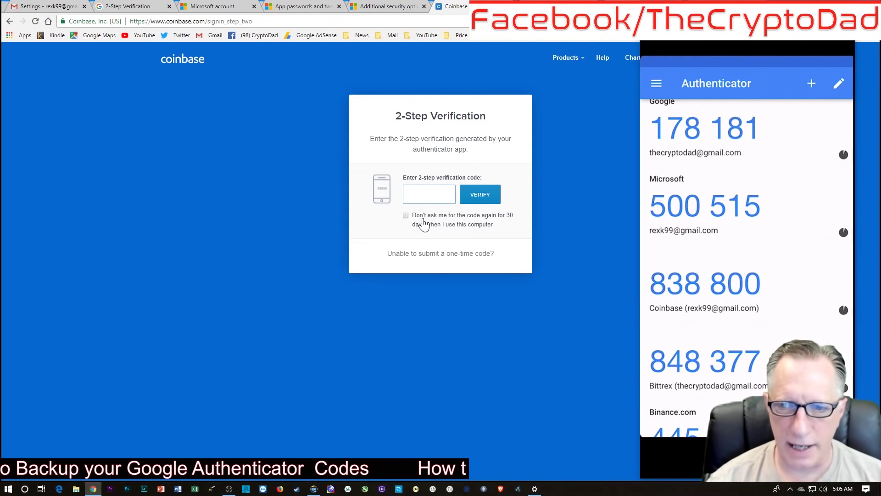
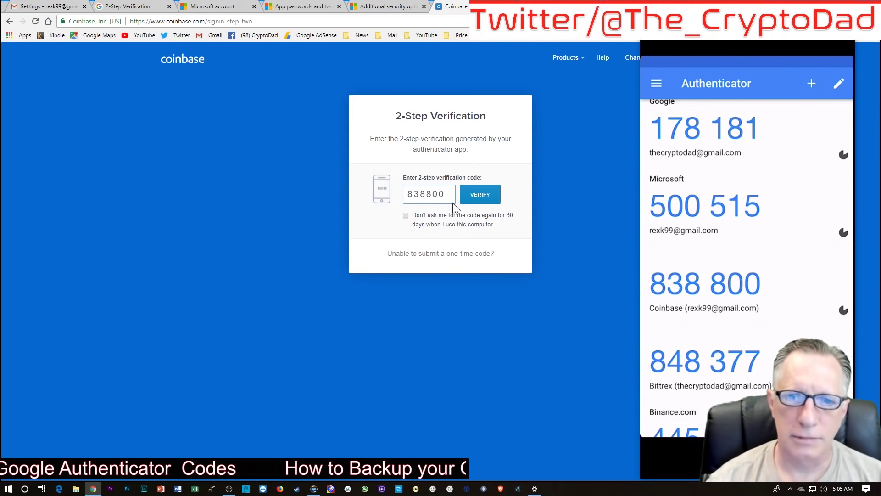
{"action": "left_click", "coordinate": [478, 194]}
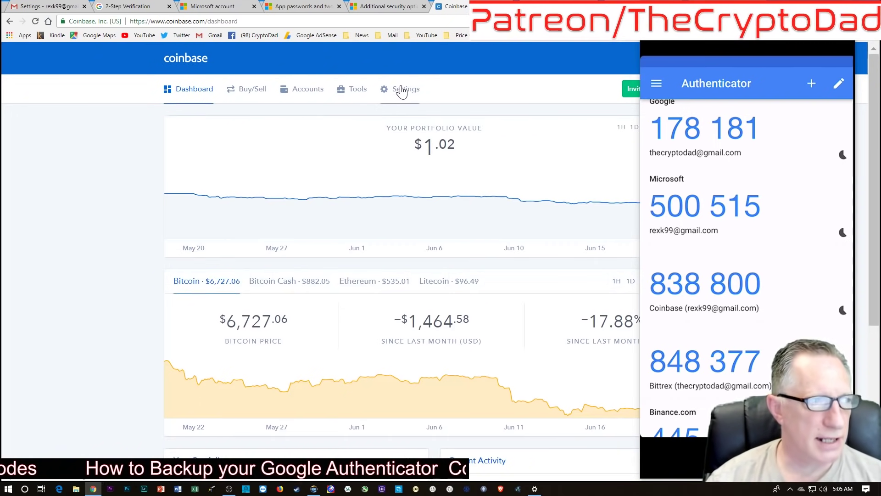
- Open Coinbase's Settings > Security tab and review the Authenticator two-factor options
{"action": "left_click", "coordinate": [409, 92]}
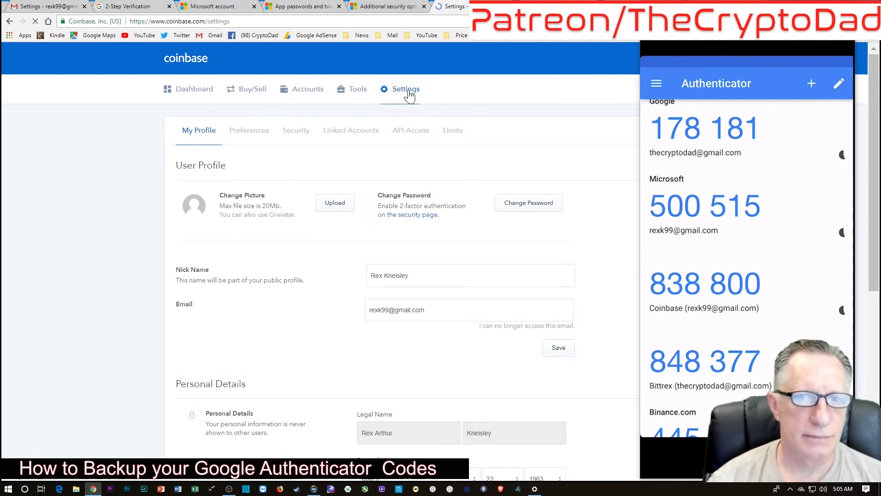
{"action": "left_click", "coordinate": [295, 133]}
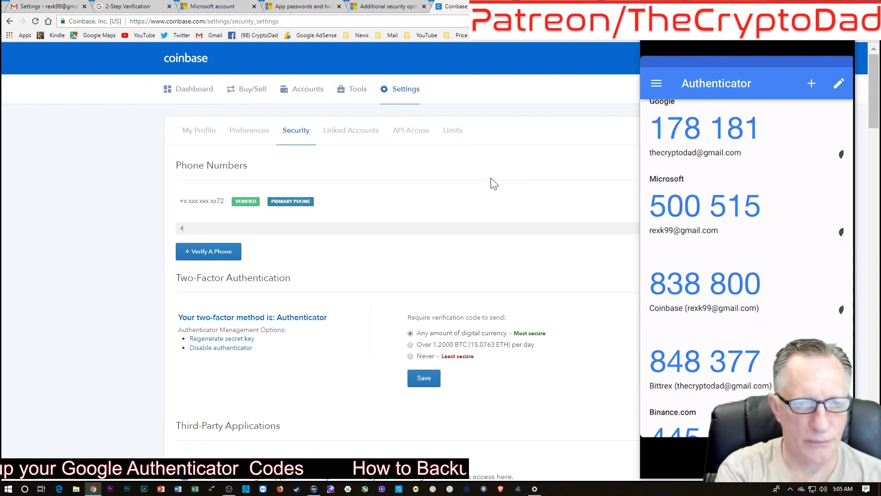
{"action": "scroll", "coordinate": [493, 184], "scroll_direction": "down", "scroll_amount": 2}
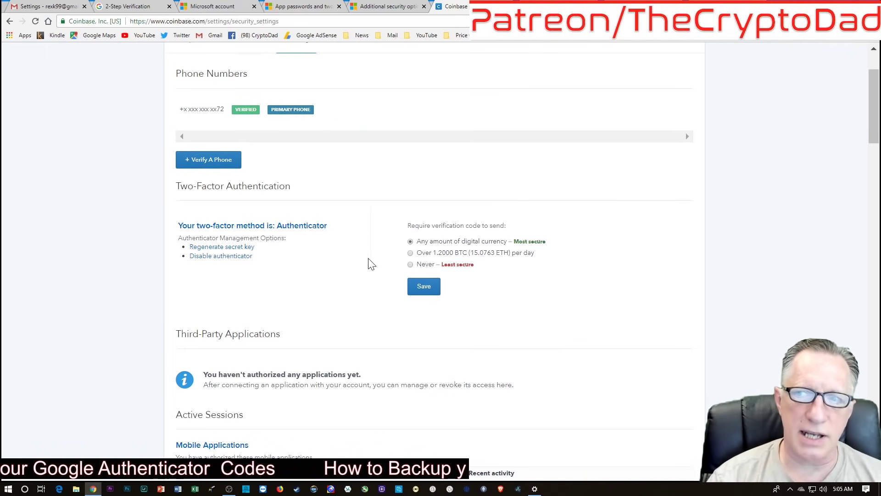
{"action": "scroll", "coordinate": [372, 259], "scroll_direction": "up", "scroll_amount": 2}
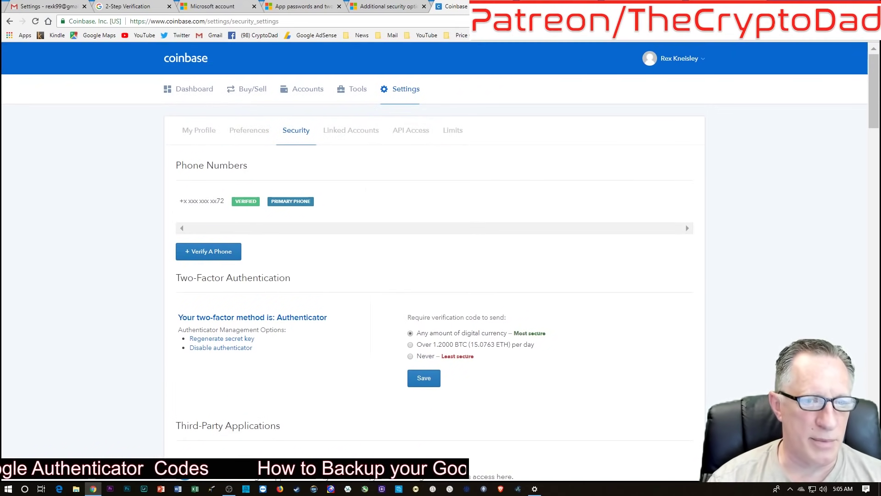
{"action": "scroll", "coordinate": [340, 318], "scroll_direction": "down", "scroll_amount": 1}
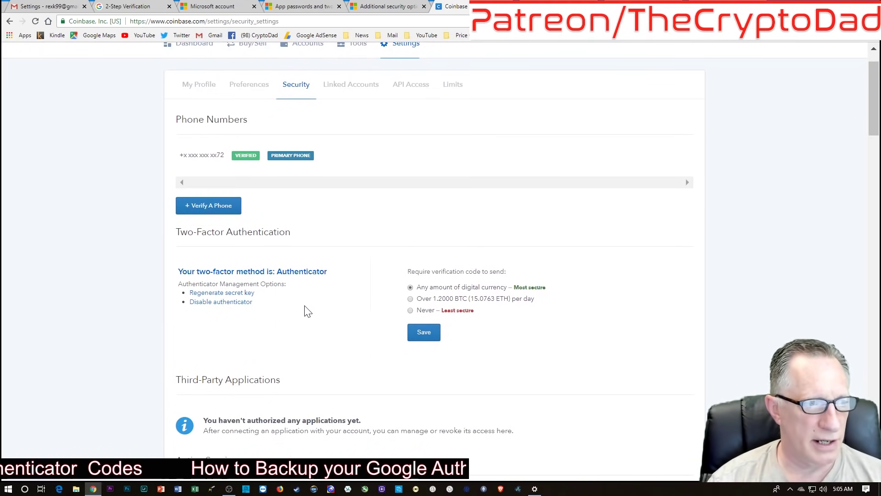
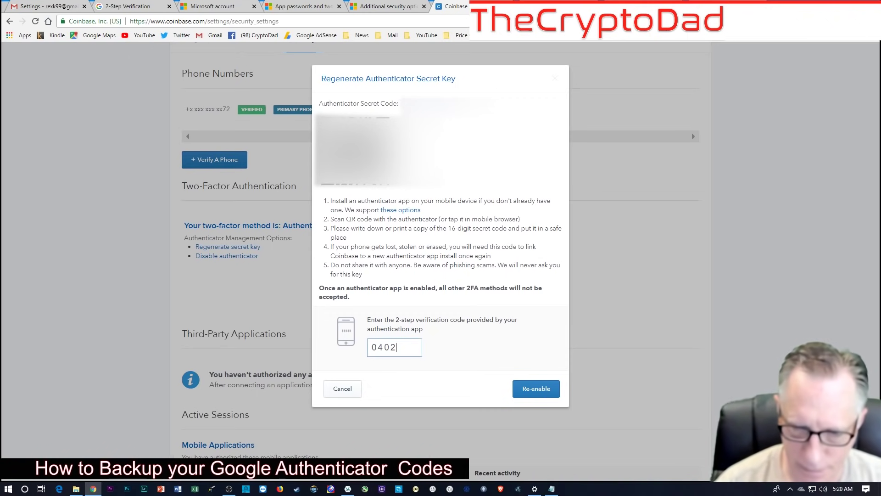
- Confirm Coinbase's authenticator re-enable and copy the new 16-character secret seed
{"action": "left_click", "coordinate": [544, 390]}
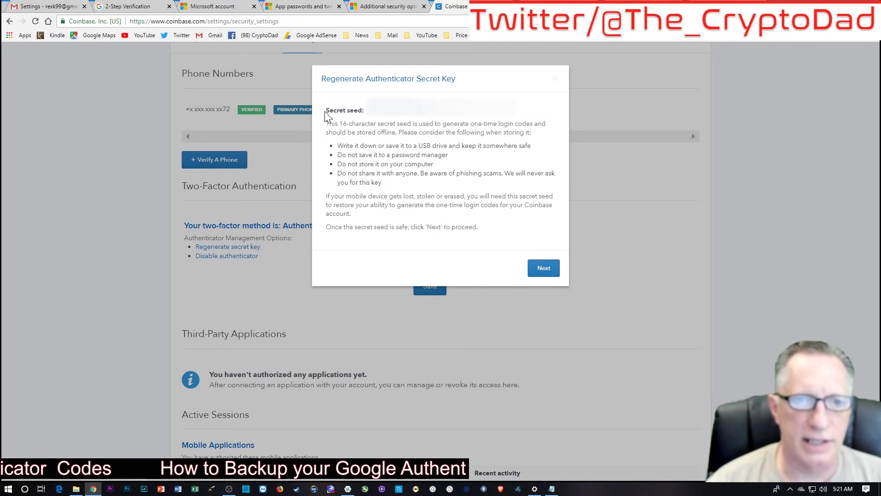
{"action": "left_click_drag", "start_coordinate": [324, 110], "coordinate": [440, 118]}
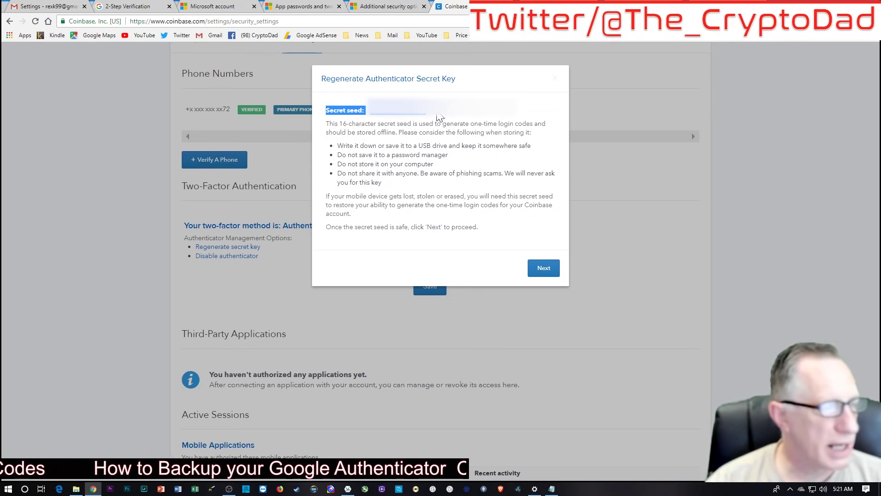
{"action": "right_click", "coordinate": [418, 112]}
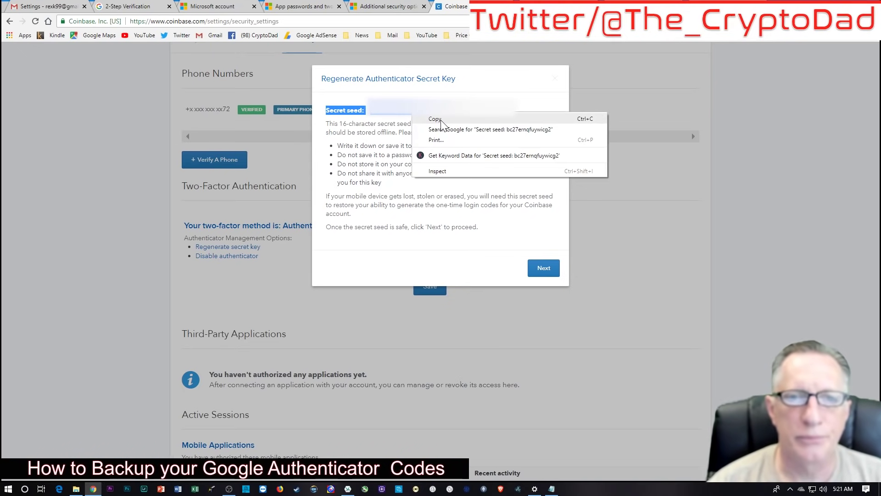
{"action": "left_click", "coordinate": [434, 118]}
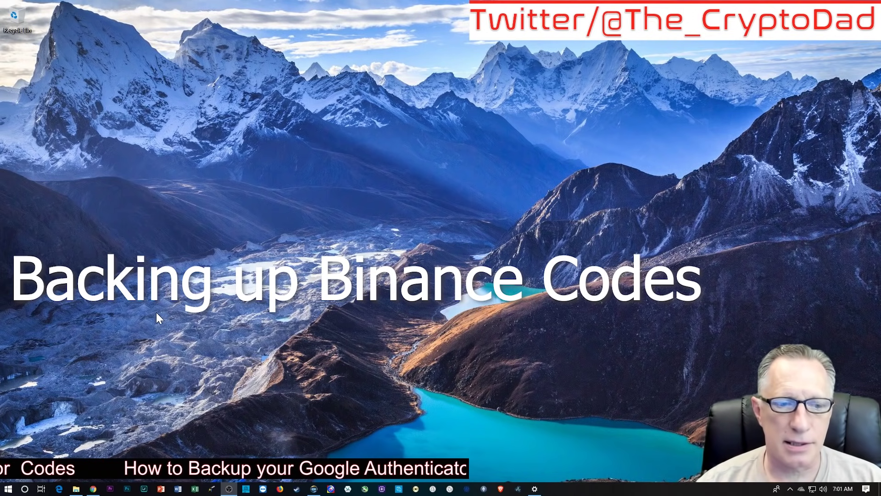
- Return to Chrome showing the Binance account security page
{"action": "left_click", "coordinate": [93, 489]}
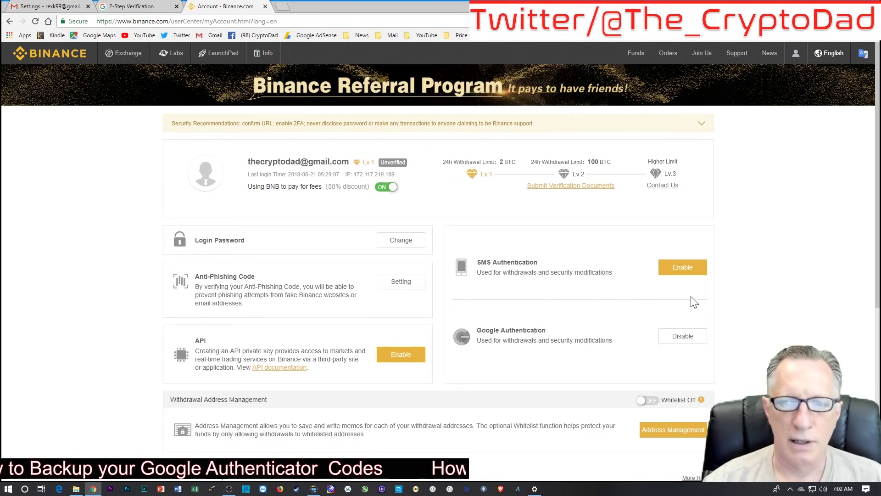
- Disable Binance Google Authentication using the saved login password and the current authenticator code
{"action": "left_click", "coordinate": [678, 341]}
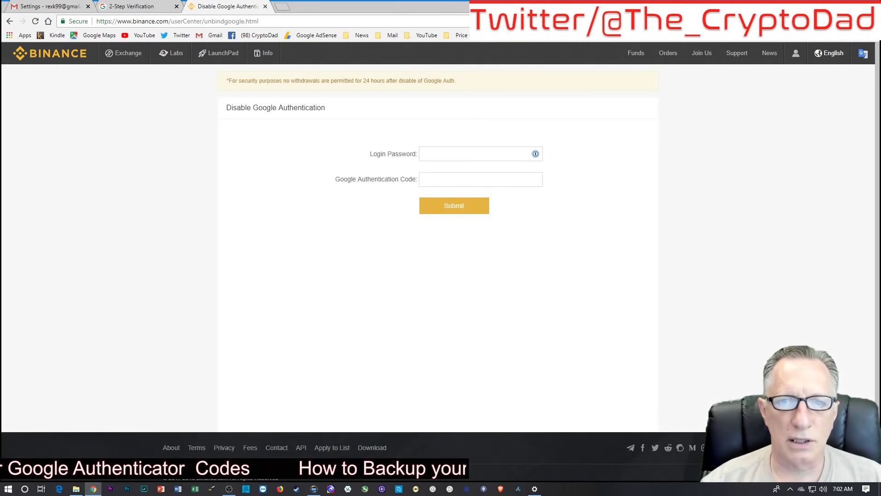
{"action": "left_click", "coordinate": [535, 154]}
{"action": "left_click", "coordinate": [506, 172]}
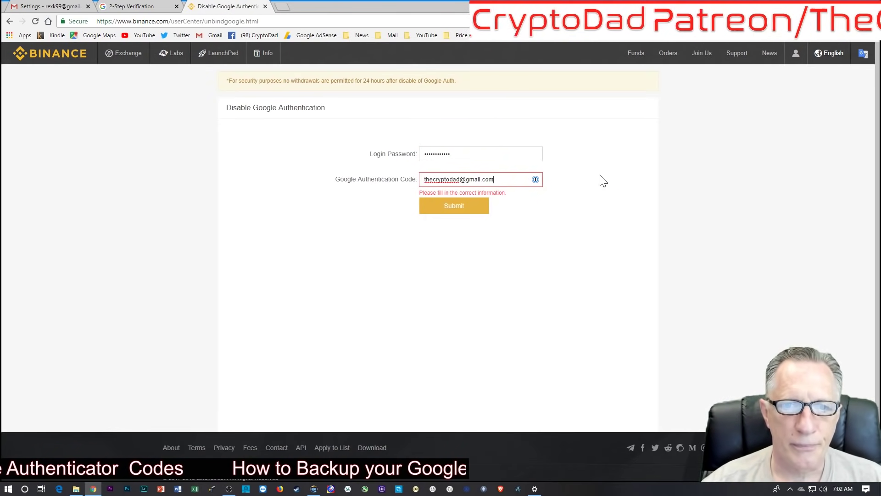
{"action": "left_click_drag", "start_coordinate": [493, 179], "coordinate": [404, 180]}
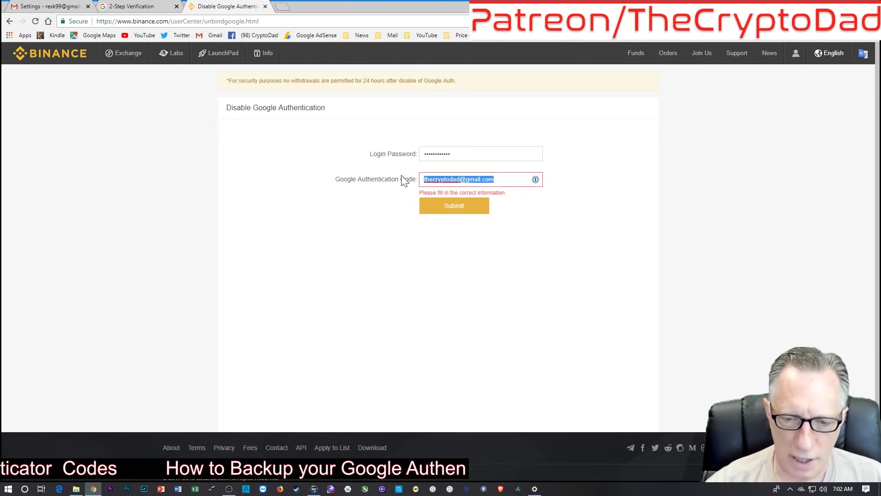
{"action": "key", "text": "BackSpace"}
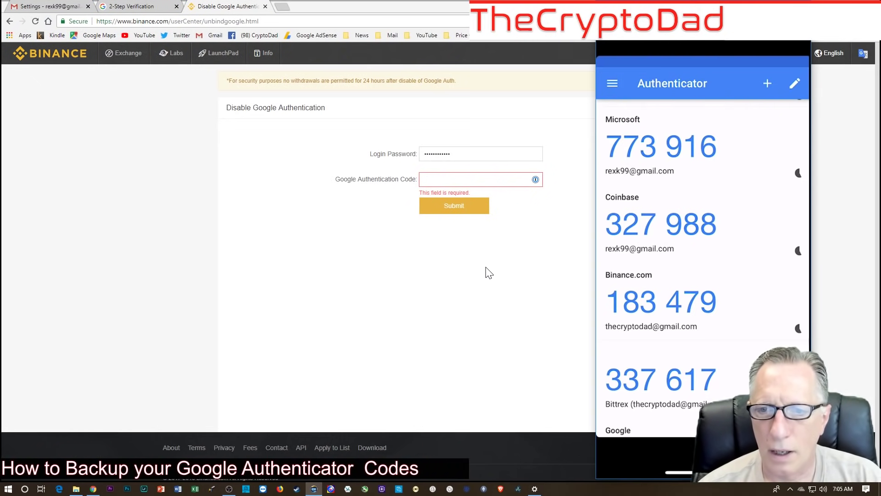
{"action": "left_click", "coordinate": [481, 179]}
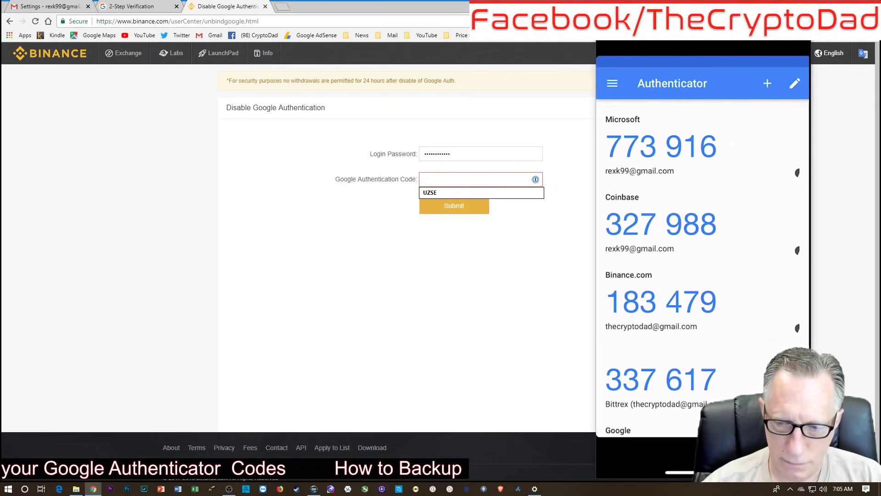
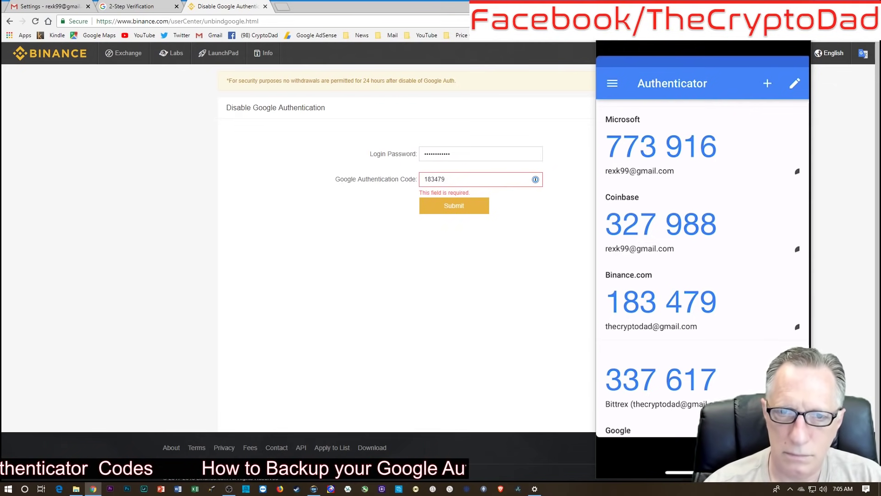
{"action": "left_click", "coordinate": [452, 207]}
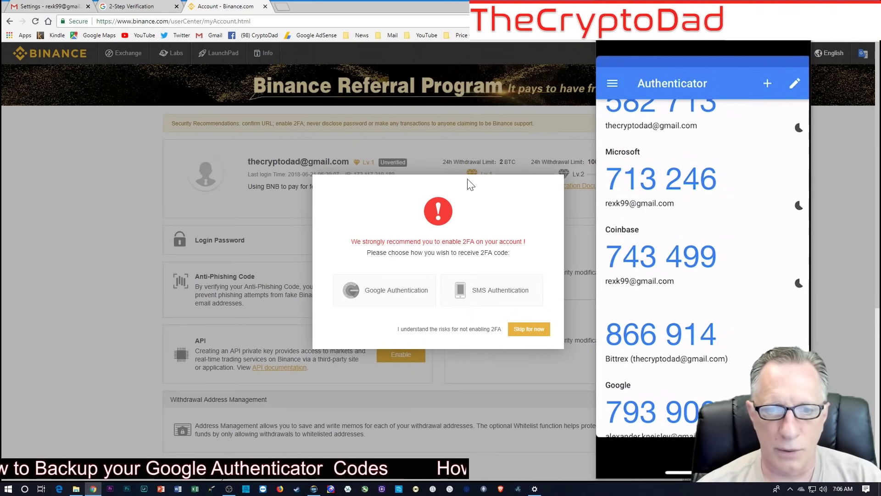
- Choose Google Authentication as the 2FA method and advance past Download App and Scan QR Code
{"action": "left_click", "coordinate": [377, 291]}
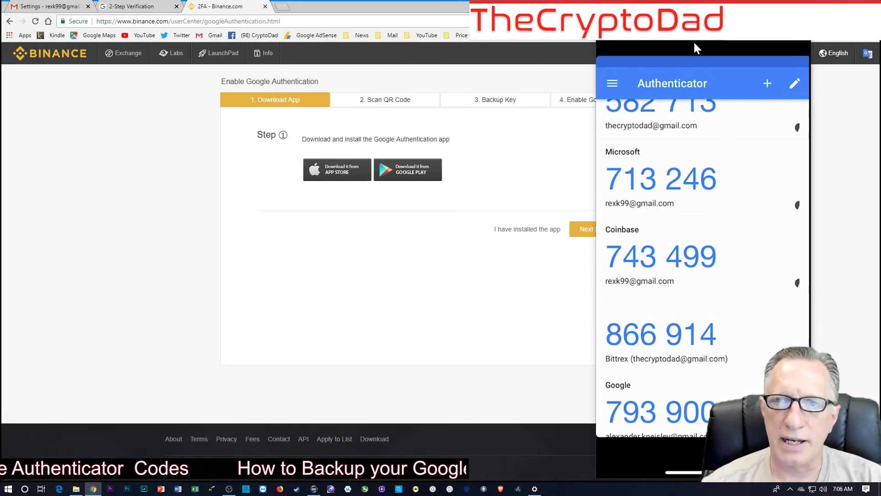
{"action": "left_click_drag", "start_coordinate": [702, 46], "coordinate": [750, 46]}
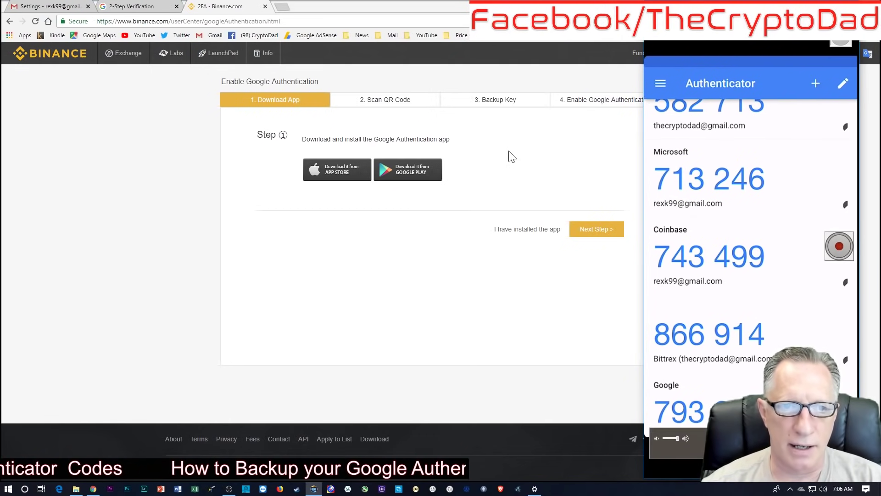
{"action": "left_click", "coordinate": [596, 231]}
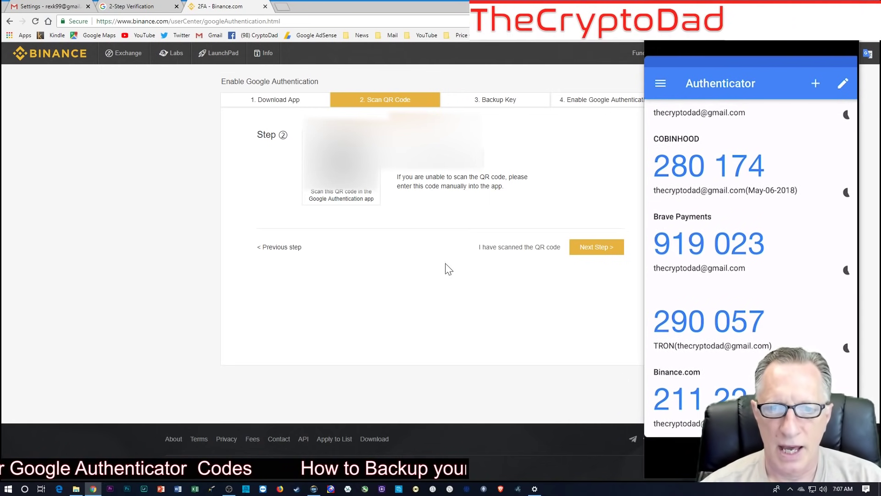
{"action": "left_click", "coordinate": [597, 248]}
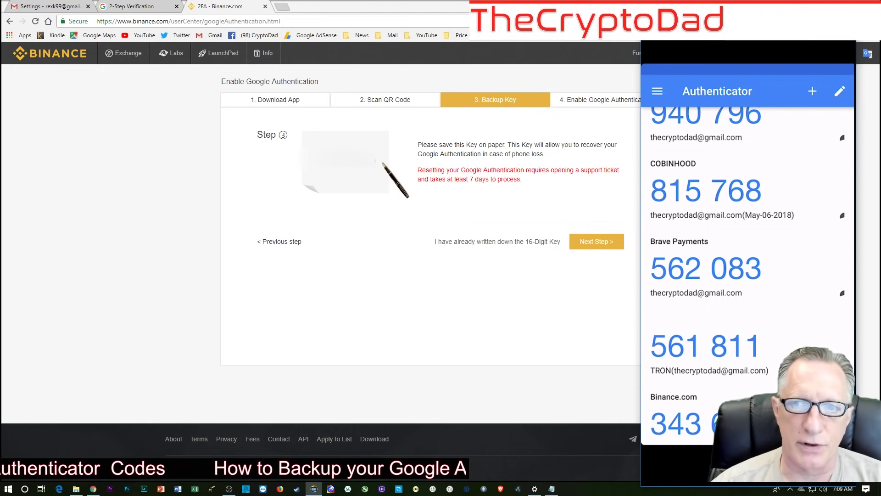
- On the final step, paste the saved 16-digit key and fill in the saved login password
{"action": "left_click", "coordinate": [599, 249]}
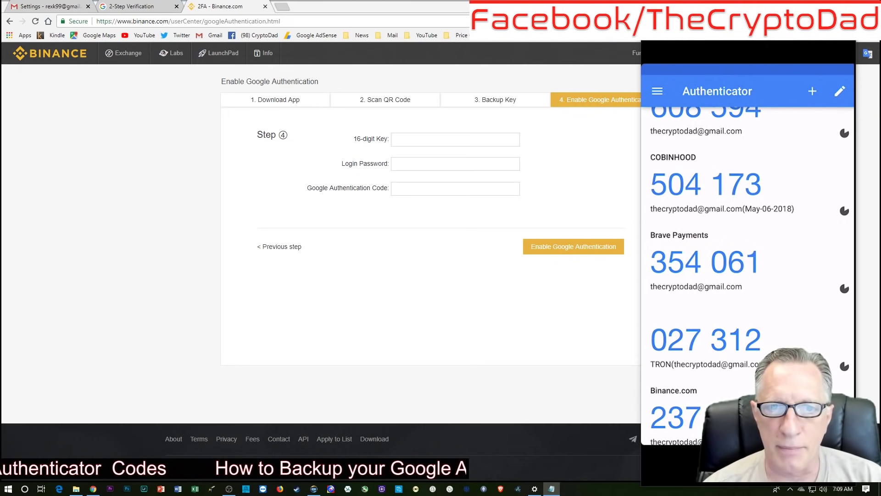
{"action": "left_click", "coordinate": [398, 139]}
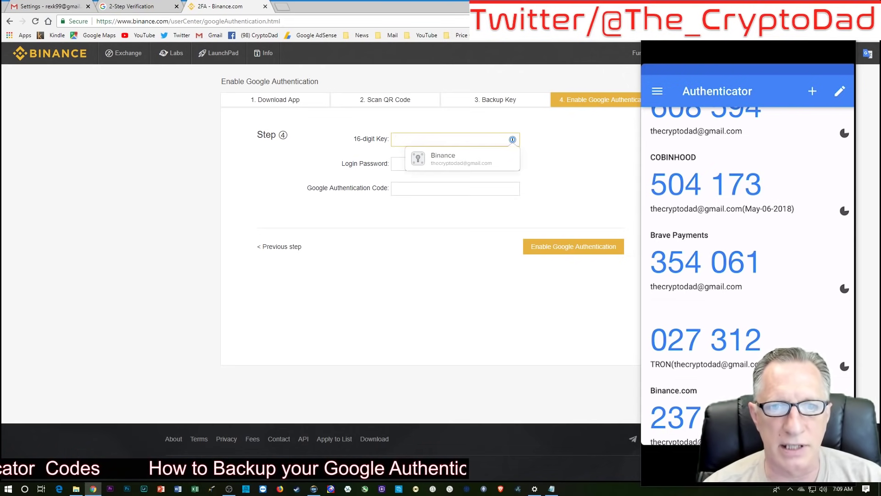
{"action": "right_click", "coordinate": [398, 141]}
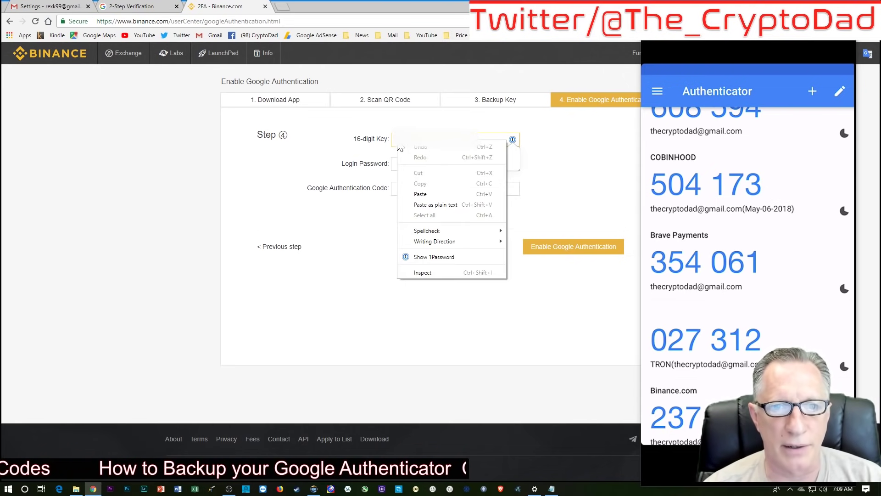
{"action": "left_click", "coordinate": [420, 194]}
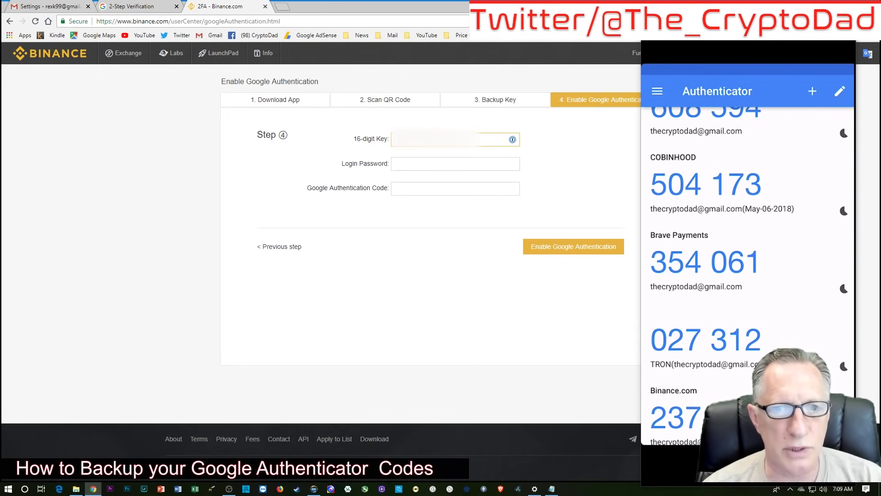
{"action": "left_click", "coordinate": [459, 164]}
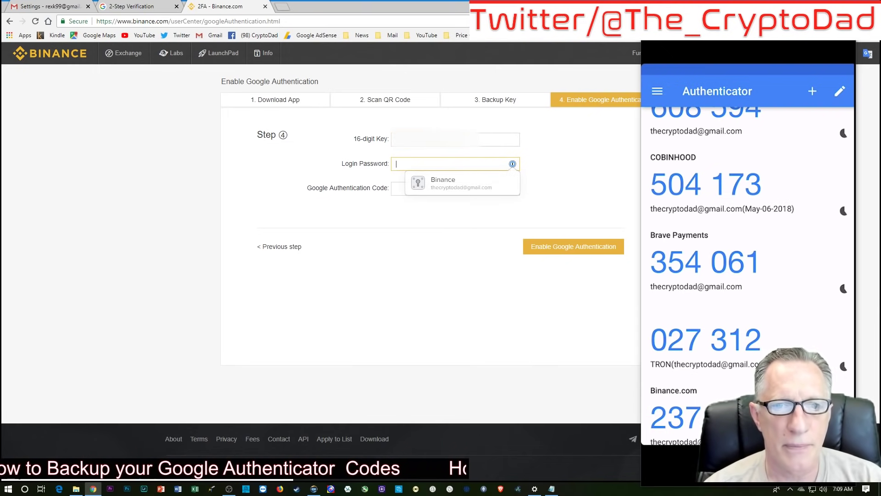
{"action": "left_click", "coordinate": [464, 187]}
{"action": "left_click", "coordinate": [413, 139]}
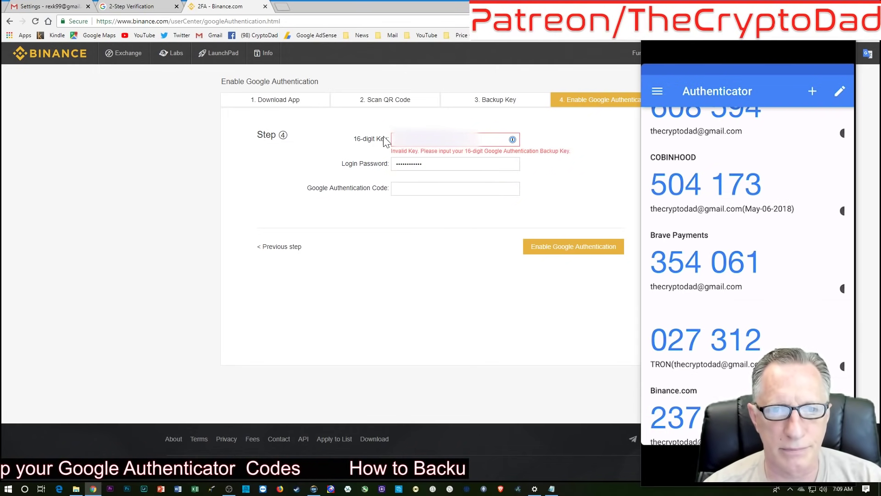
{"action": "right_click", "coordinate": [405, 140]}
{"action": "left_click", "coordinate": [427, 171]}
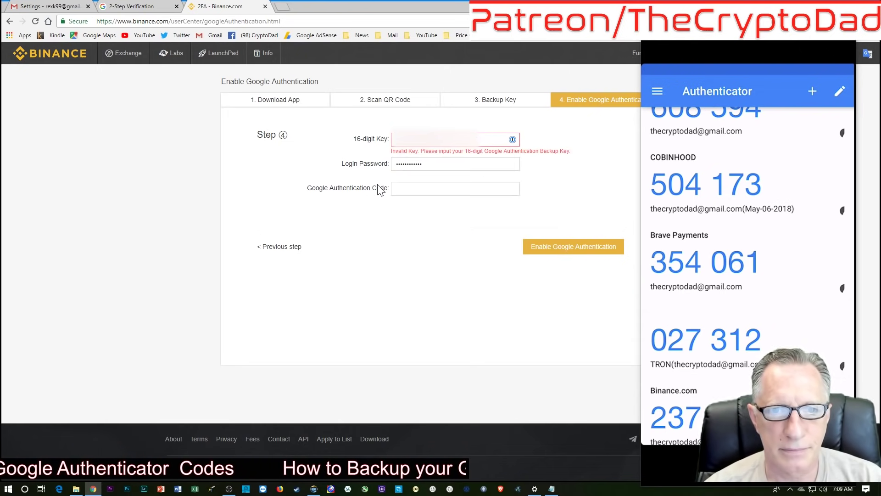
- Enter the current authenticator code and enable Google Authentication
{"action": "left_click", "coordinate": [447, 189]}
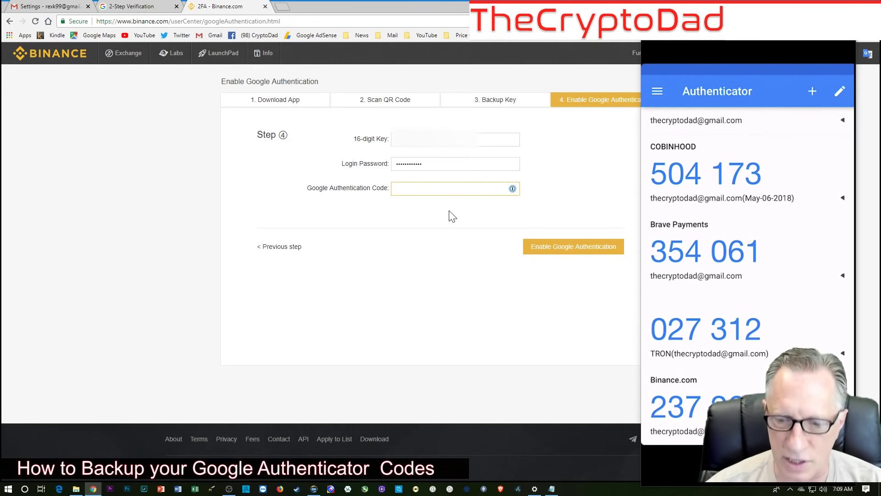
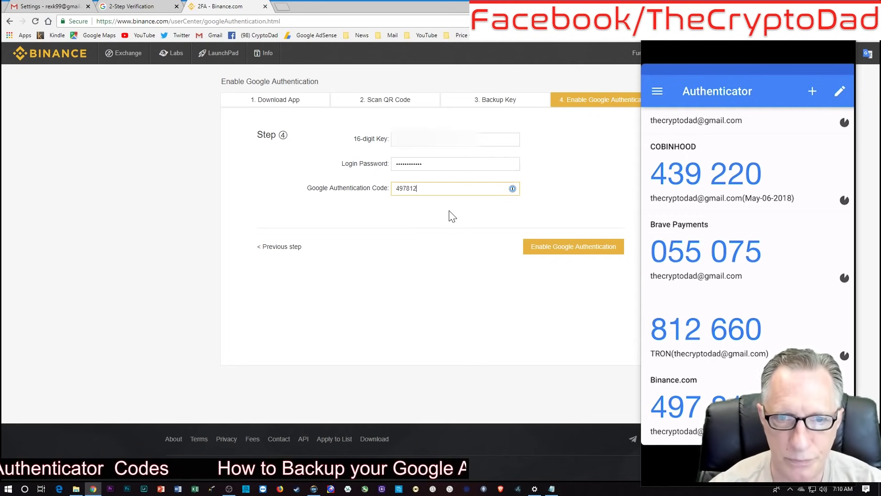
{"action": "left_click", "coordinate": [571, 253]}
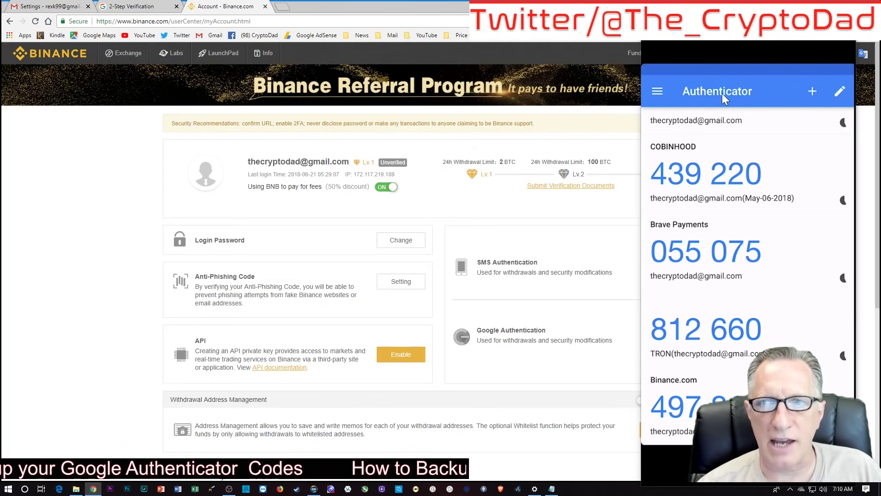
- Check the Binance Google Authentication row shows Disable, then open a new browser tab
{"action": "left_click", "coordinate": [633, 52]}
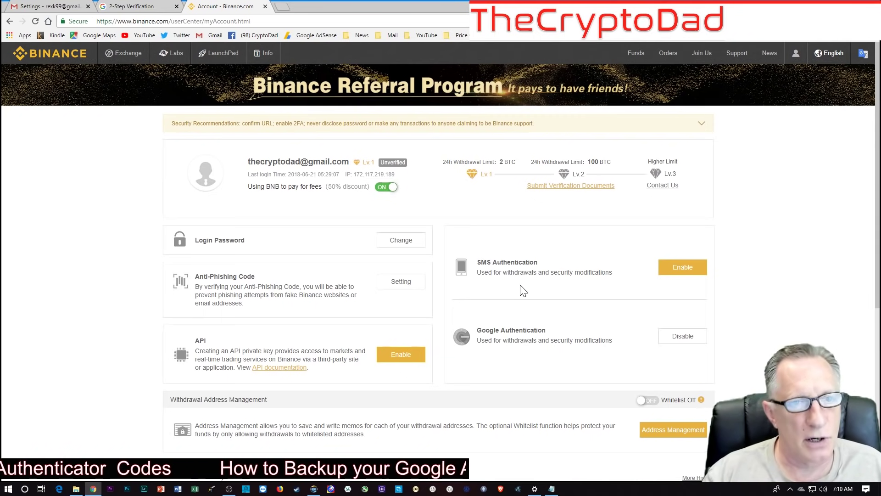
{"action": "key", "text": "ctrl+t"}
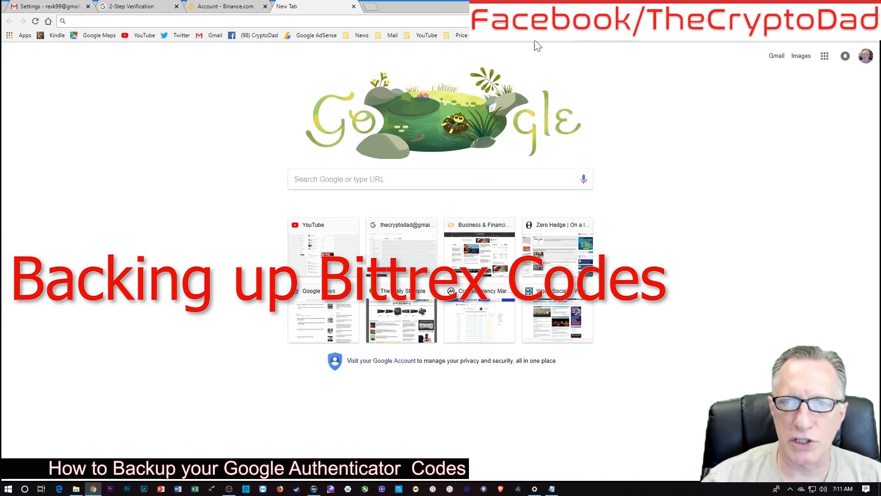
- Open the Bittrex settings bookmark and log in with the saved credentials
{"action": "left_click", "coordinate": [729, 36]}
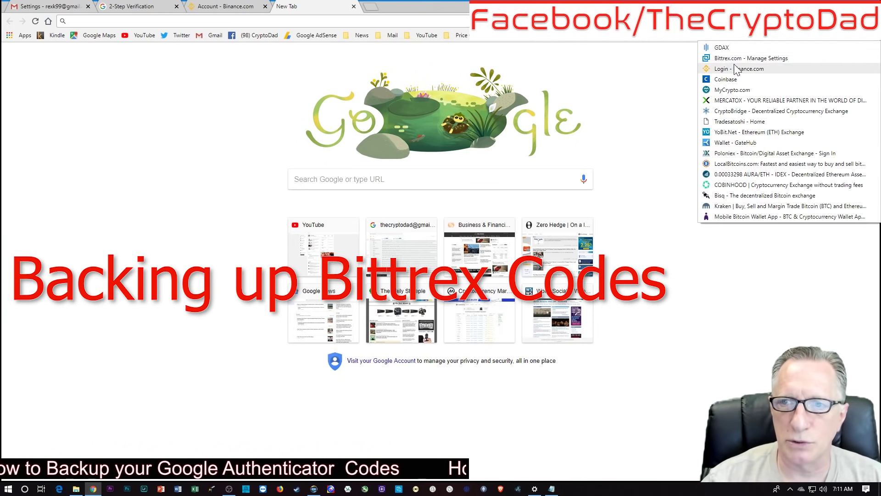
{"action": "left_click", "coordinate": [736, 58]}
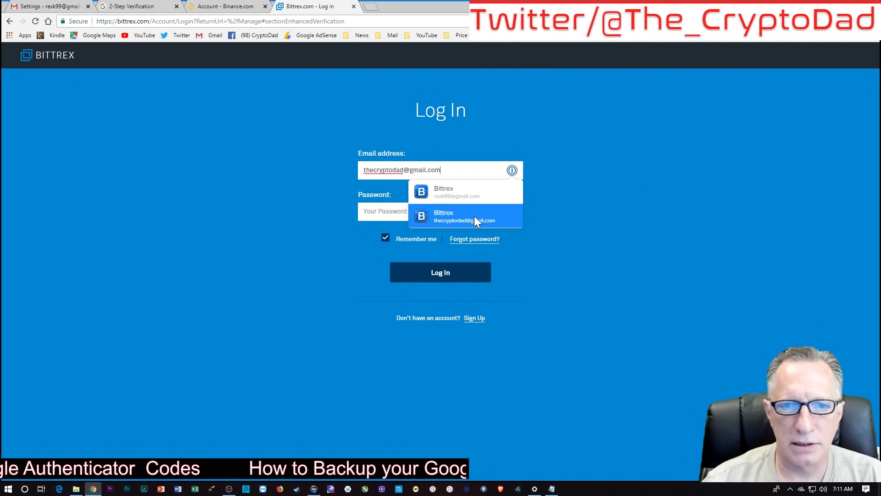
{"action": "left_click", "coordinate": [475, 216]}
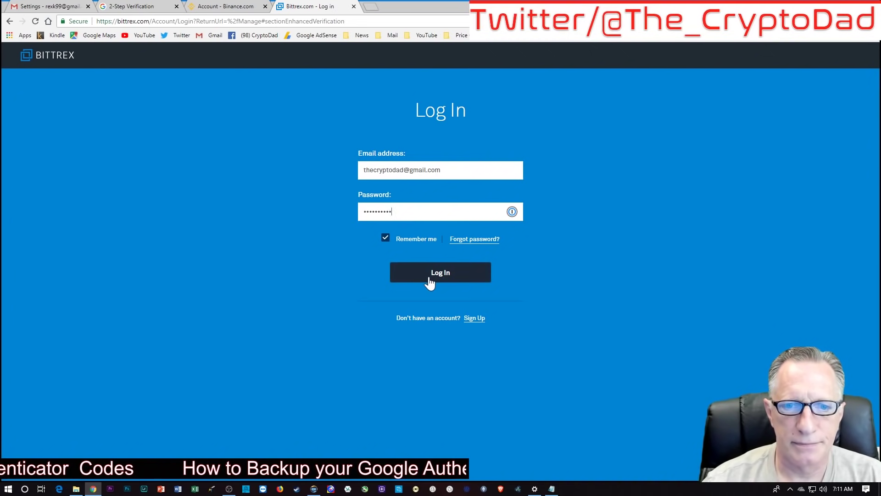
{"action": "left_click", "coordinate": [445, 276]}
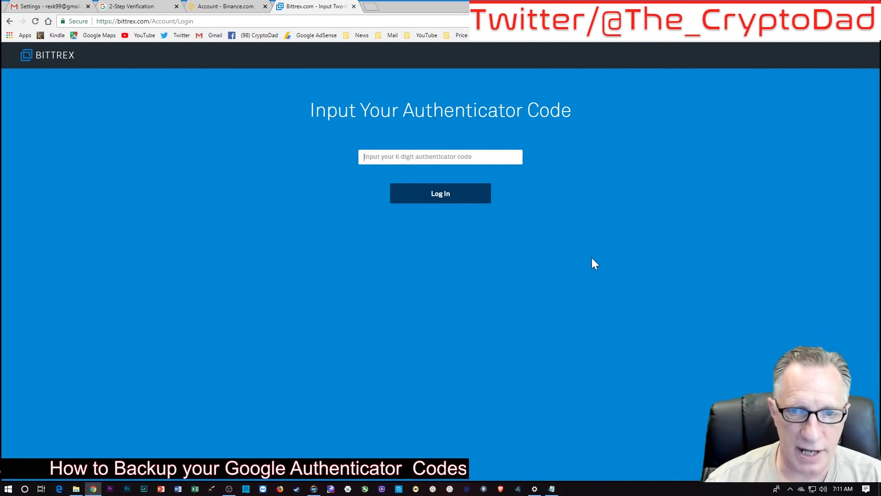
- Enter the six-digit authenticator code from the phone to finish signing in
{"action": "left_click", "coordinate": [314, 489]}
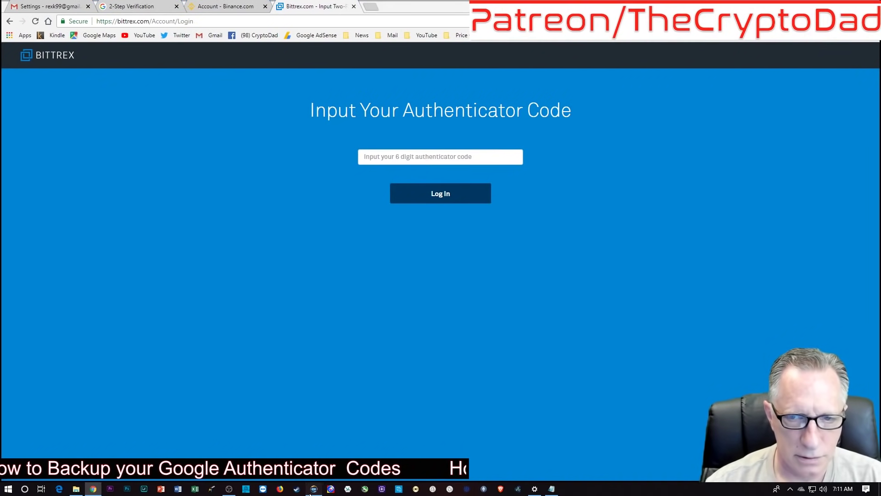
{"action": "left_click", "coordinate": [395, 157]}
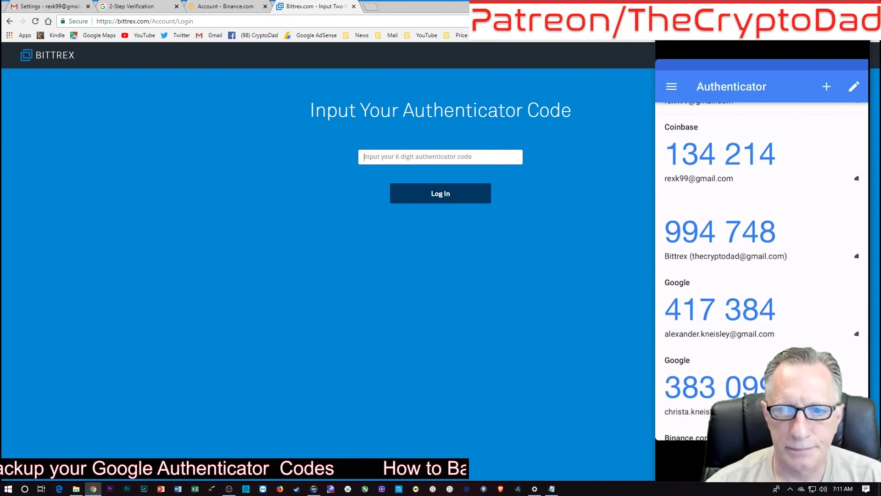
{"action": "left_click", "coordinate": [443, 196]}
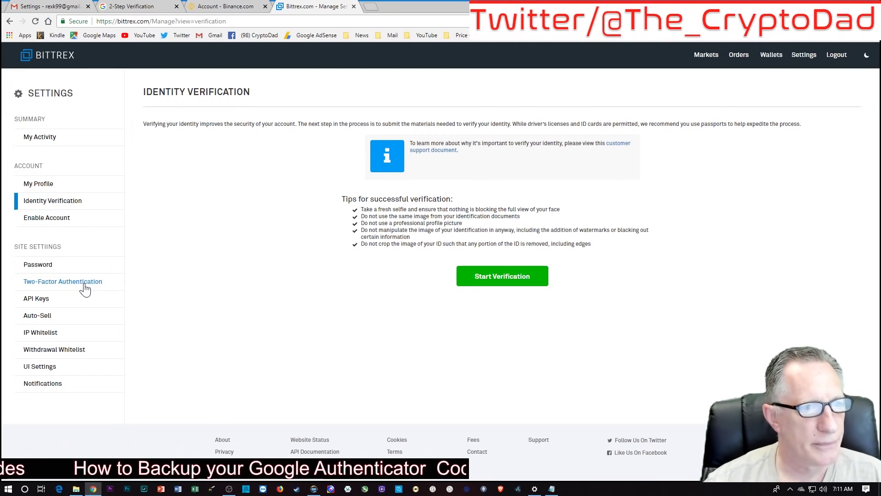
- Disable Bittrex two-factor authentication with the current authenticator code
{"action": "left_click", "coordinate": [85, 288]}
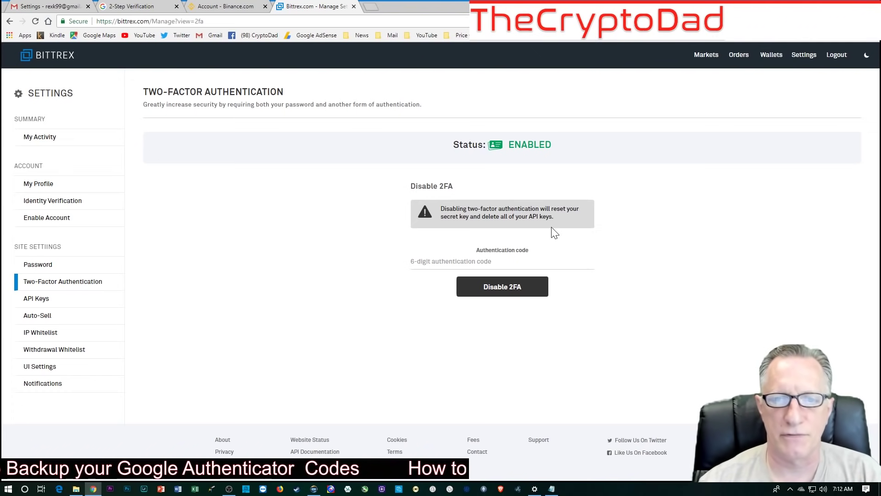
{"action": "left_click", "coordinate": [512, 288]}
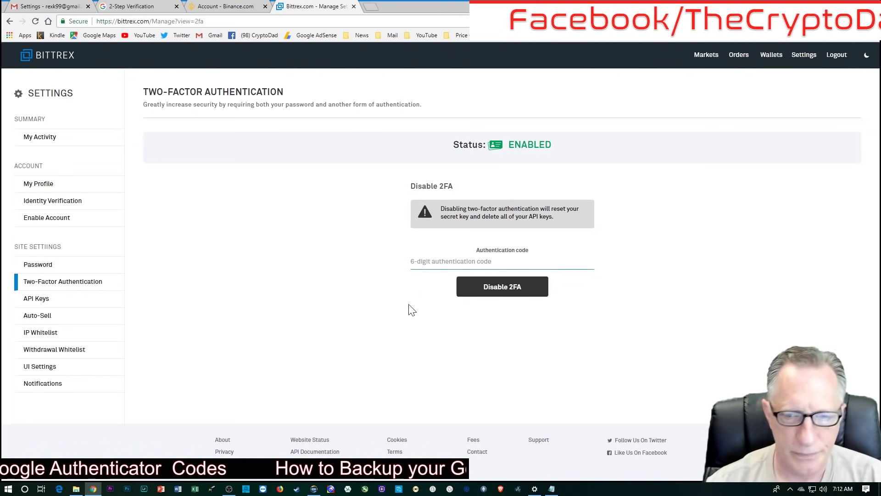
{"action": "left_click", "coordinate": [313, 489]}
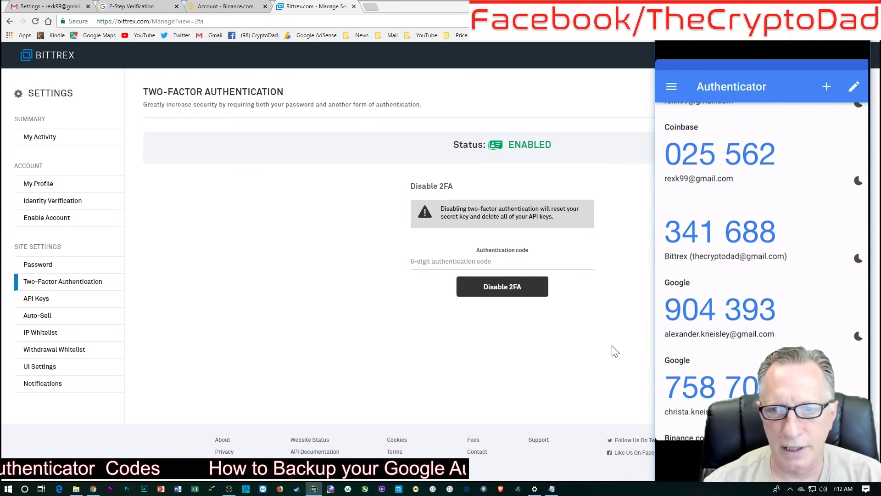
{"action": "left_click", "coordinate": [459, 261]}
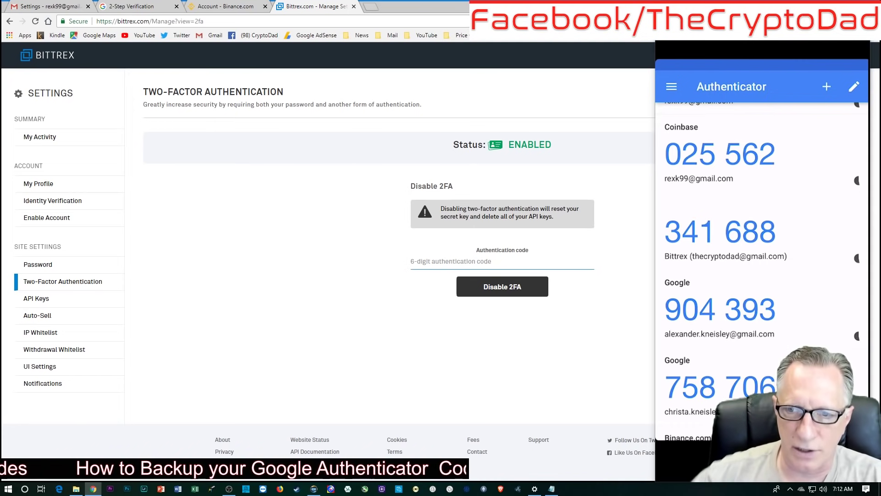
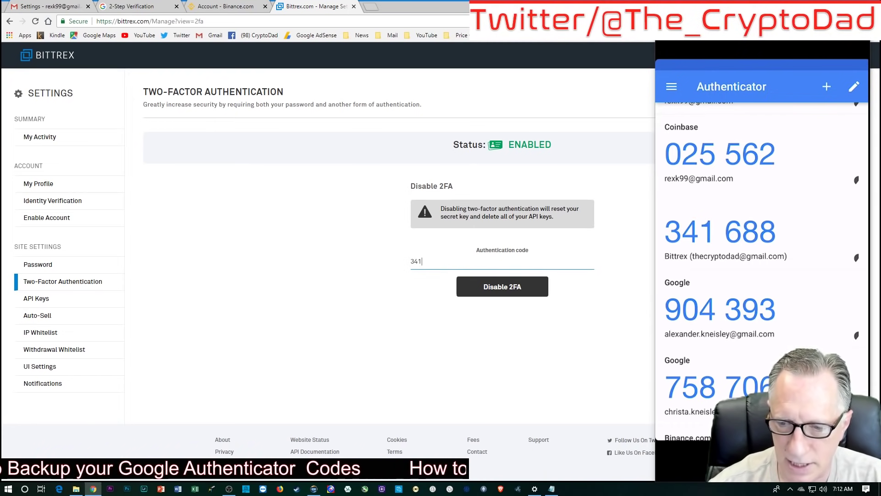
{"action": "left_click", "coordinate": [504, 291]}
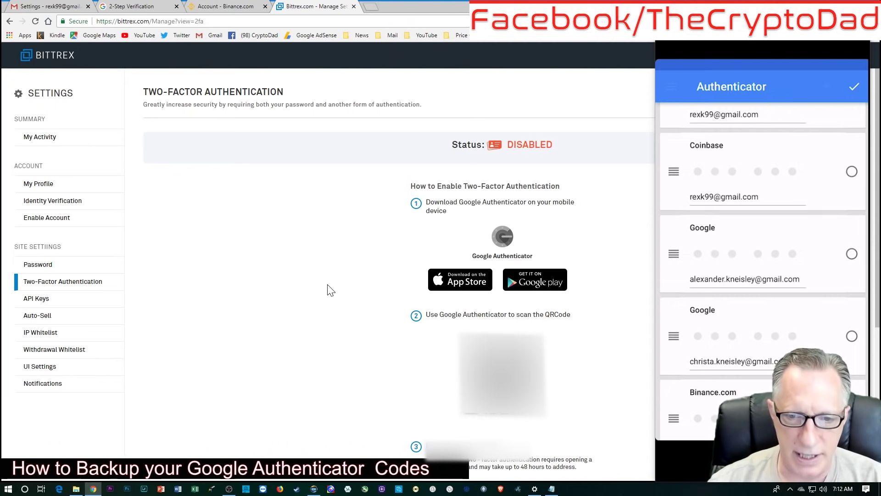
- Copy the new Bittrex security key and select the Authentication Code field's contents
{"action": "scroll", "coordinate": [305, 248], "scroll_direction": "down", "scroll_amount": 1}
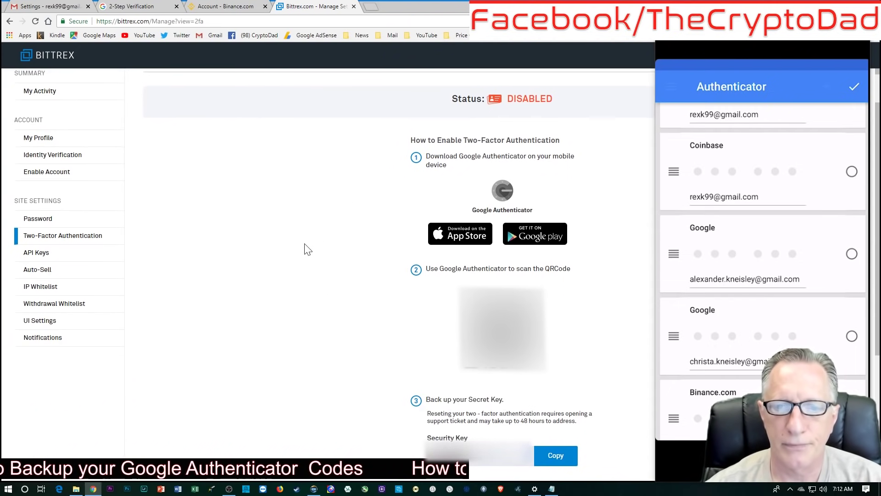
{"action": "scroll", "coordinate": [302, 262], "scroll_direction": "down", "scroll_amount": 1}
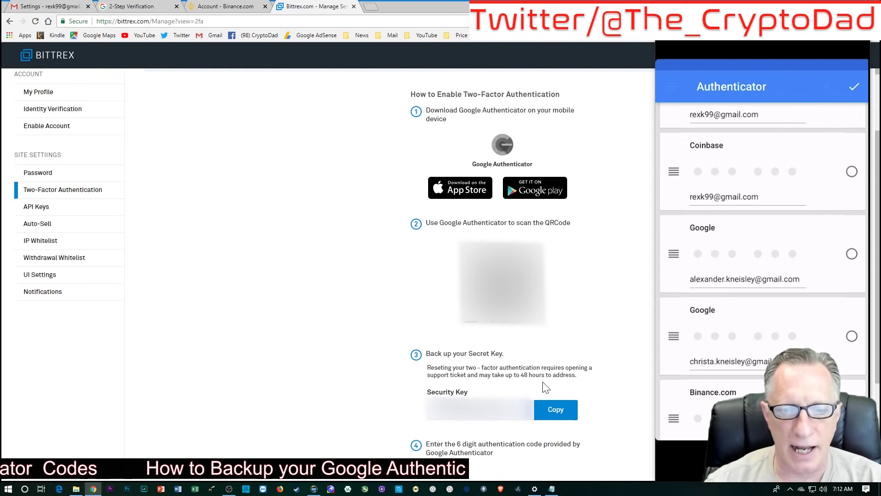
{"action": "left_click", "coordinate": [559, 412]}
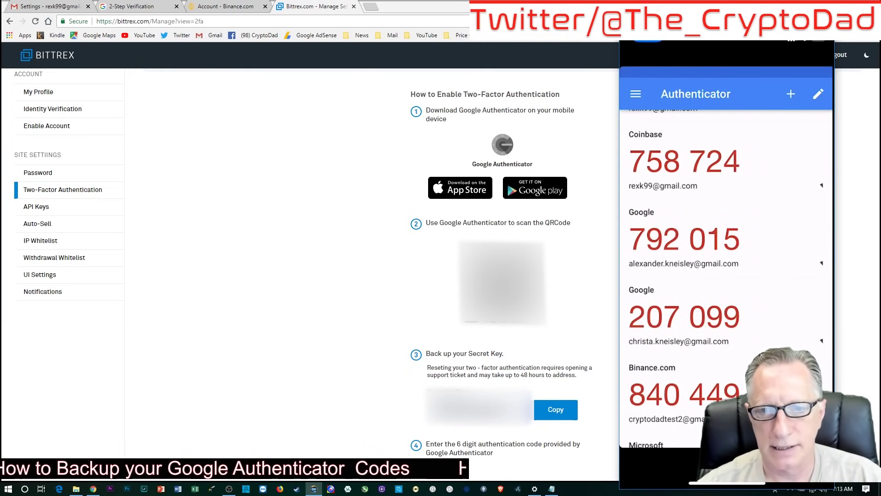
{"action": "scroll", "coordinate": [309, 222], "scroll_direction": "down", "scroll_amount": 3}
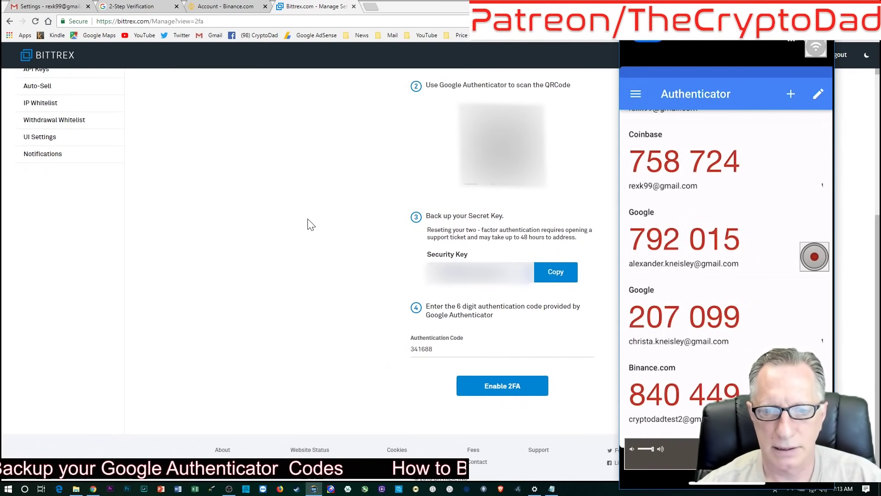
{"action": "left_click", "coordinate": [433, 349]}
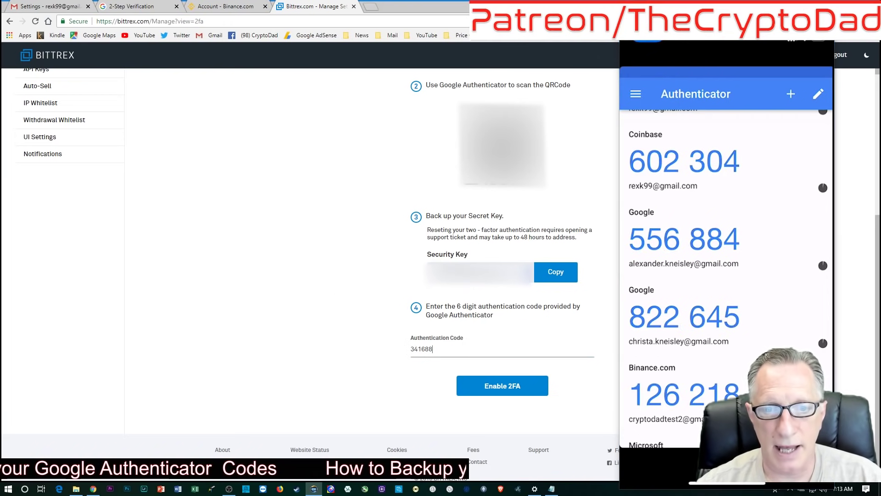
{"action": "left_click_drag", "start_coordinate": [433, 349], "coordinate": [393, 349]}
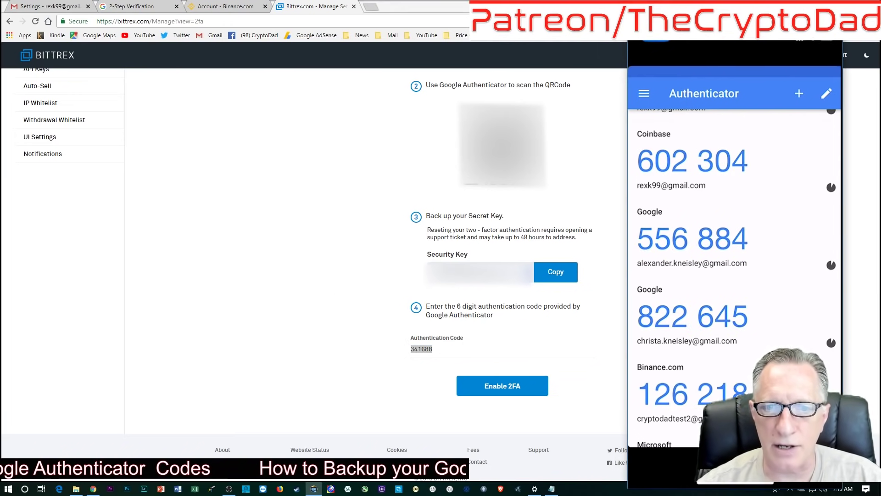